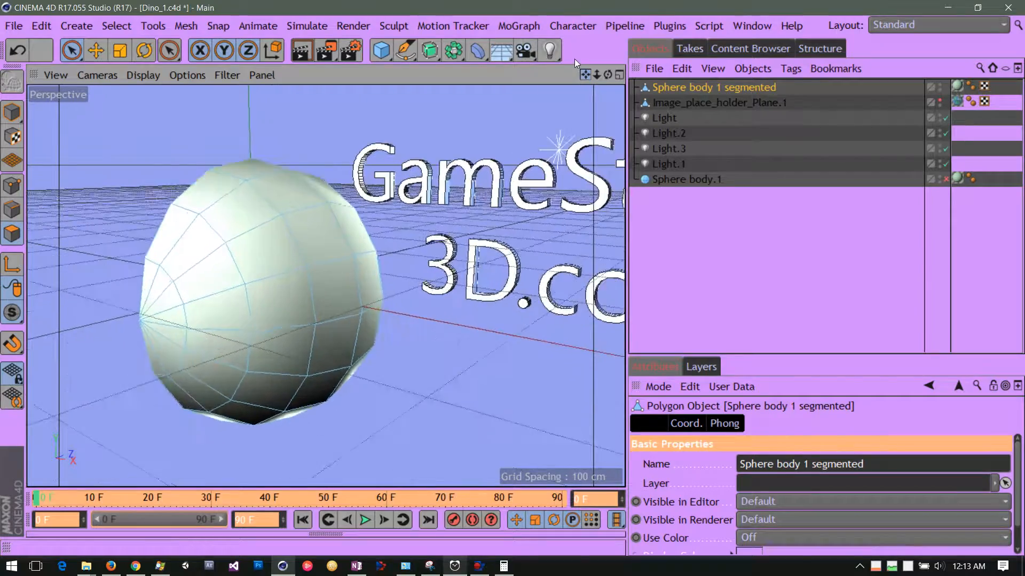
- Make the Image_place_holder_Plane.1 reference image visible in the viewport behind the segmented sphere body
left_click_drag(586, 74, 688, 70)
left_click_drag(606, 75, 498, 31)
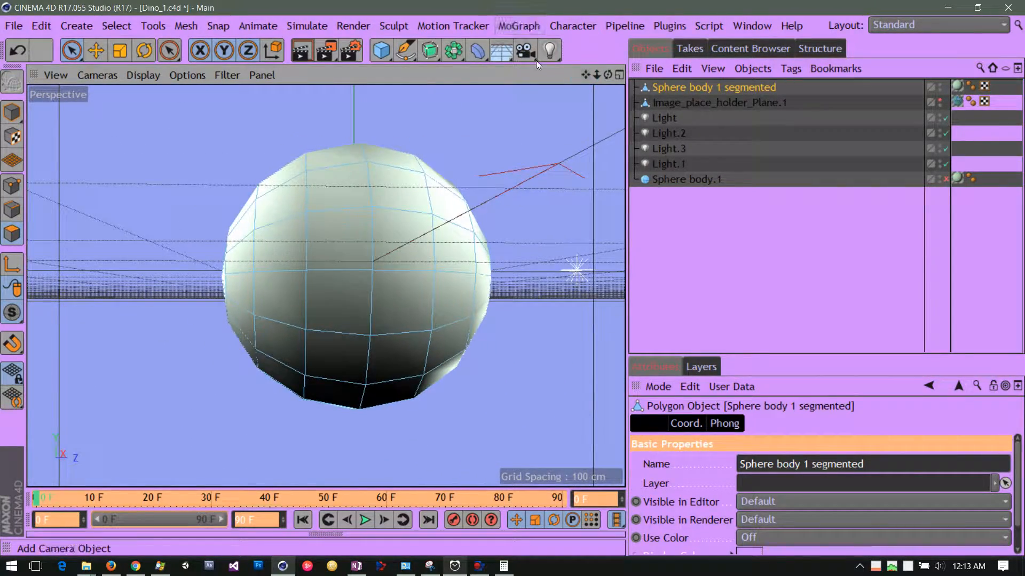
mouse_move(597, 75)
left_mouse_down()
mouse_move(643, 75)
mouse_move(594, 68)
left_mouse_up()
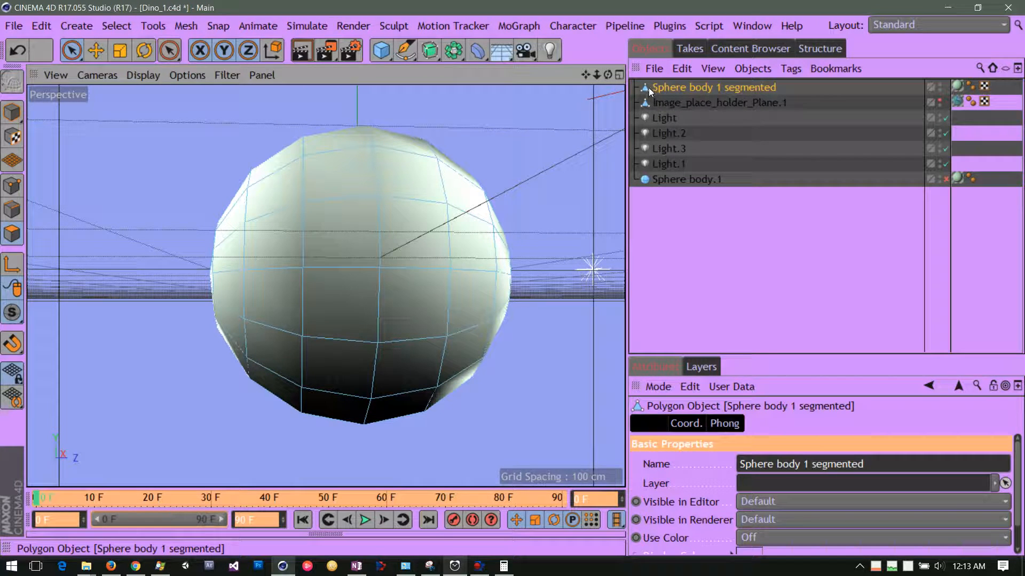
left_click(719, 103)
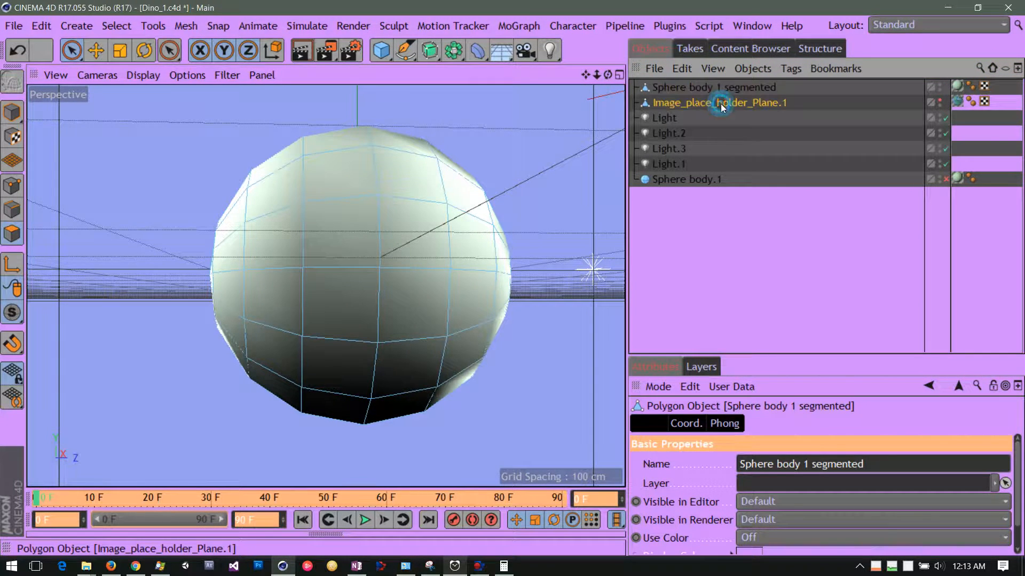
left_click(654, 92)
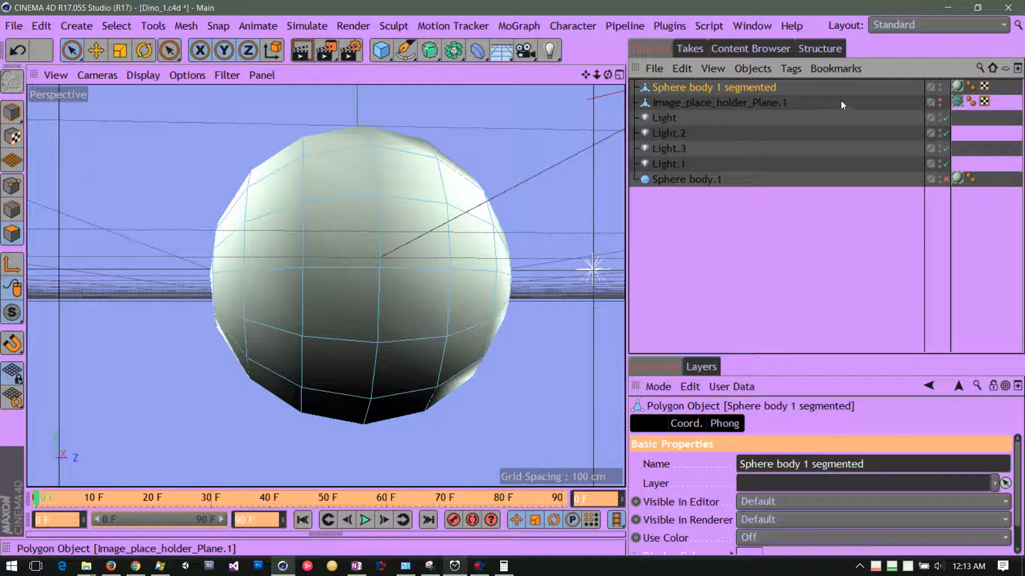
left_click(938, 102)
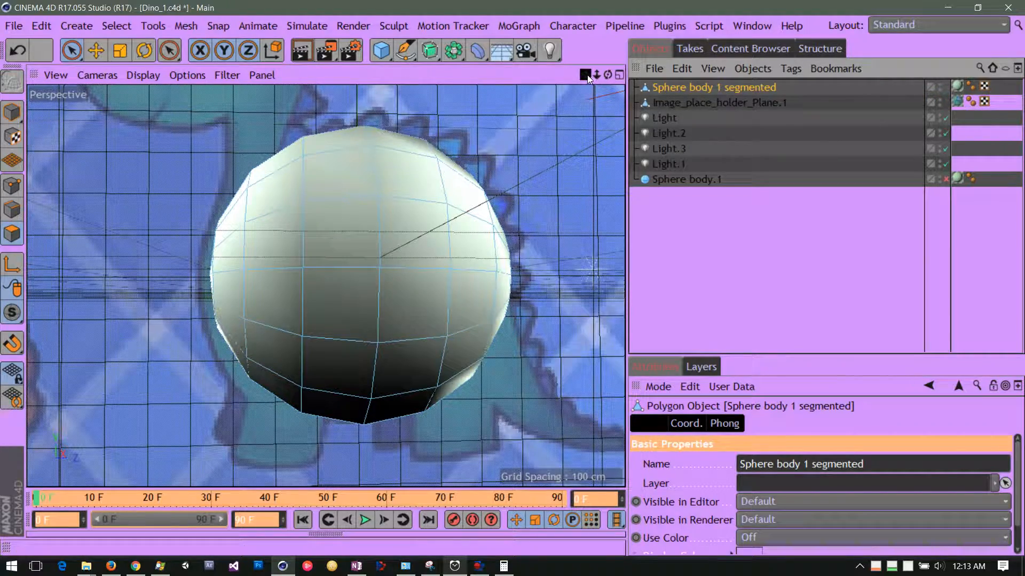
- Rotate Sphere body 1 segmented as a whole model around its Z axis to tilt its segments against the dinosaur image
left_click_drag(587, 75, 577, 153)
left_click_drag(607, 76, 571, 31)
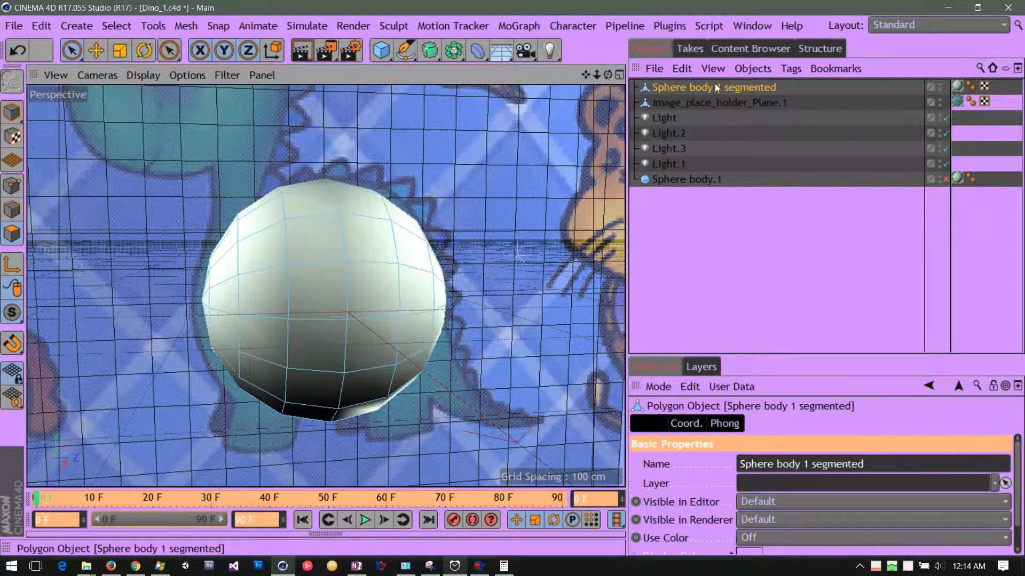
left_click(697, 101)
left_click(694, 87)
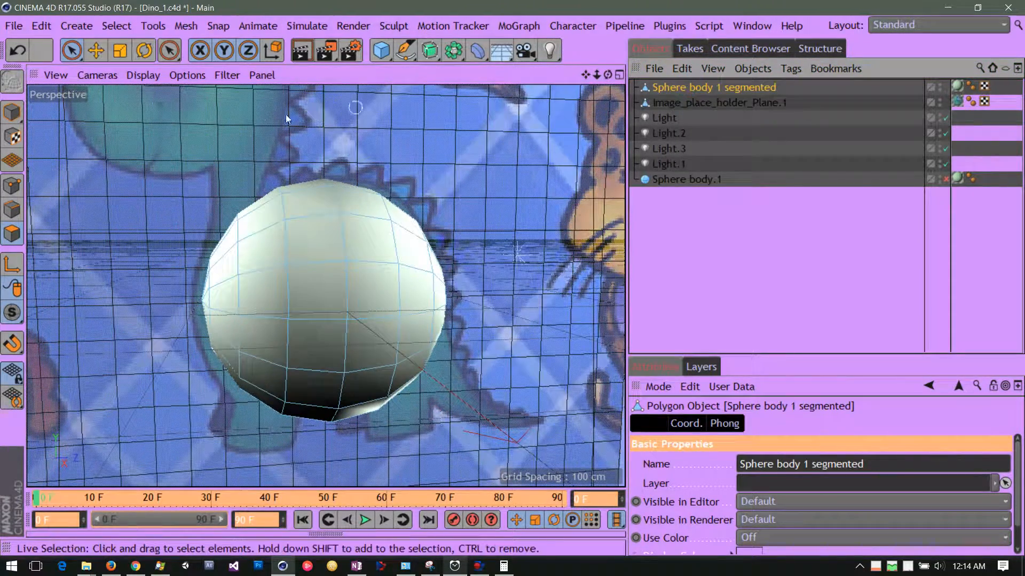
left_click(12, 112)
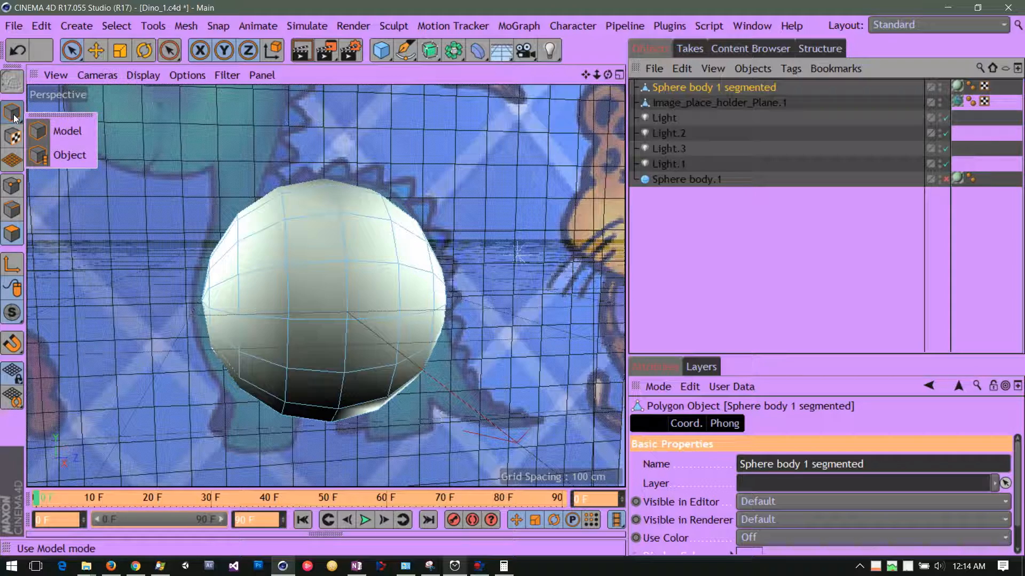
left_click(47, 138)
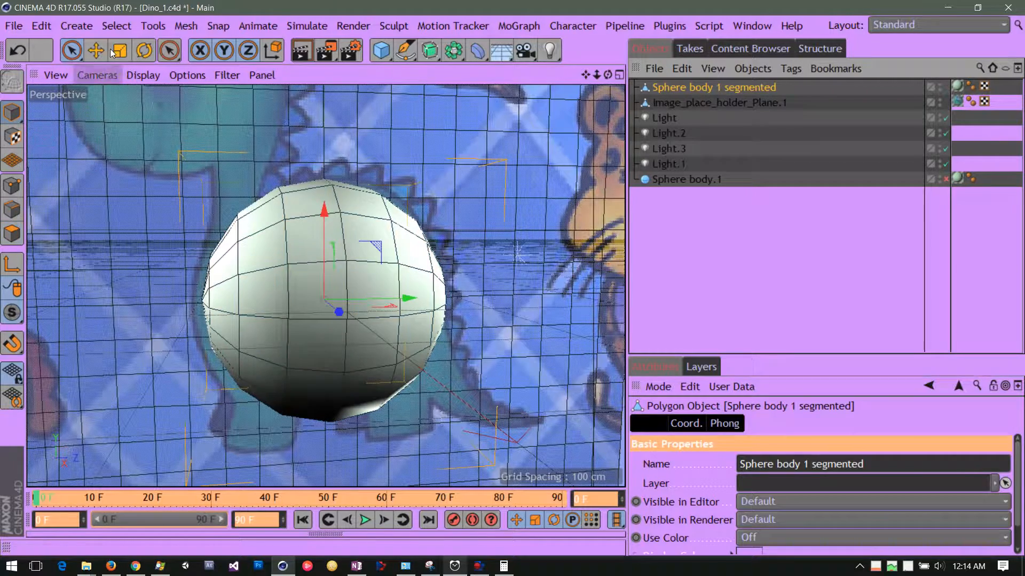
left_click(145, 52)
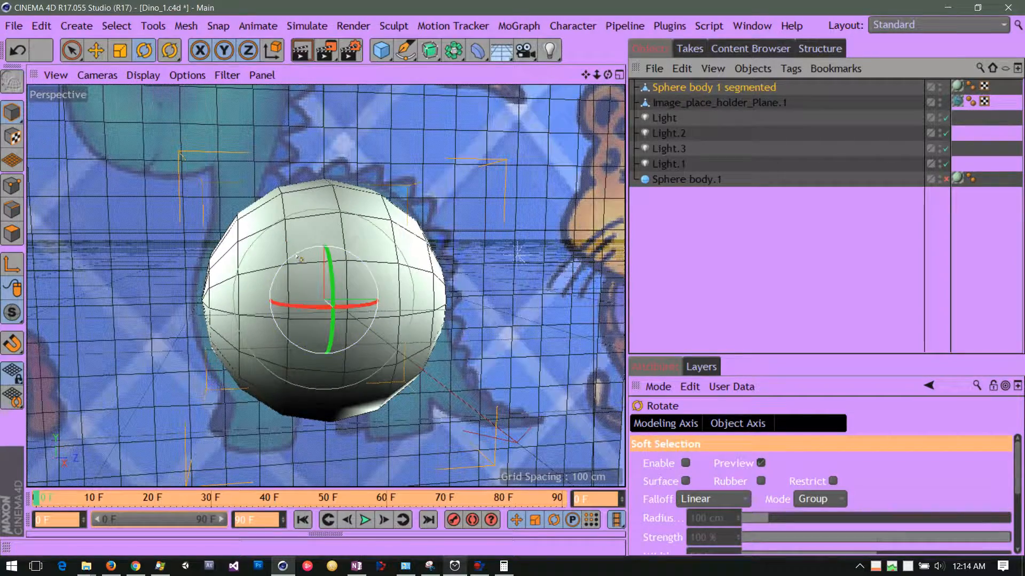
left_click_drag(607, 75, 639, 109)
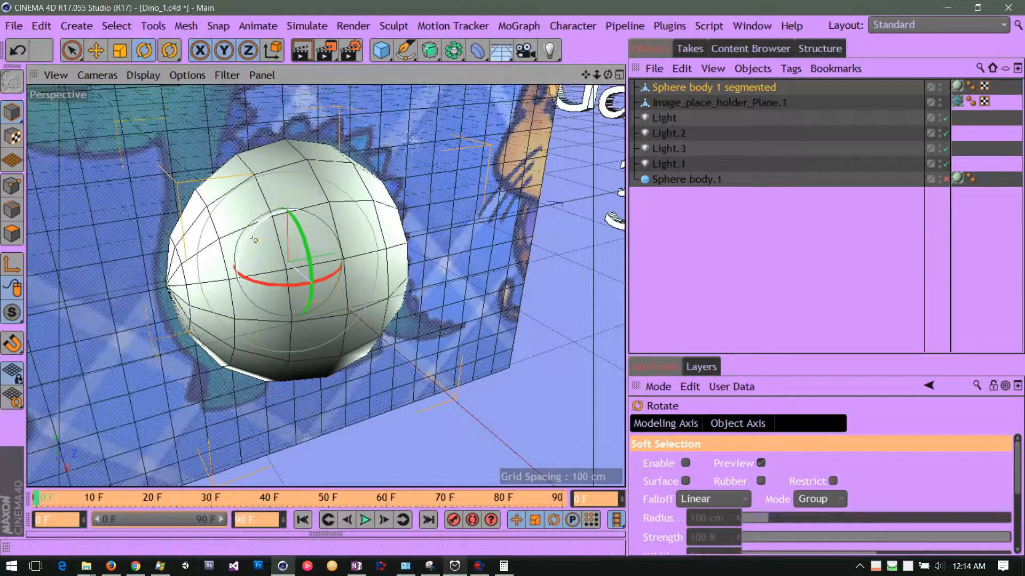
left_click_drag(253, 239, 274, 233)
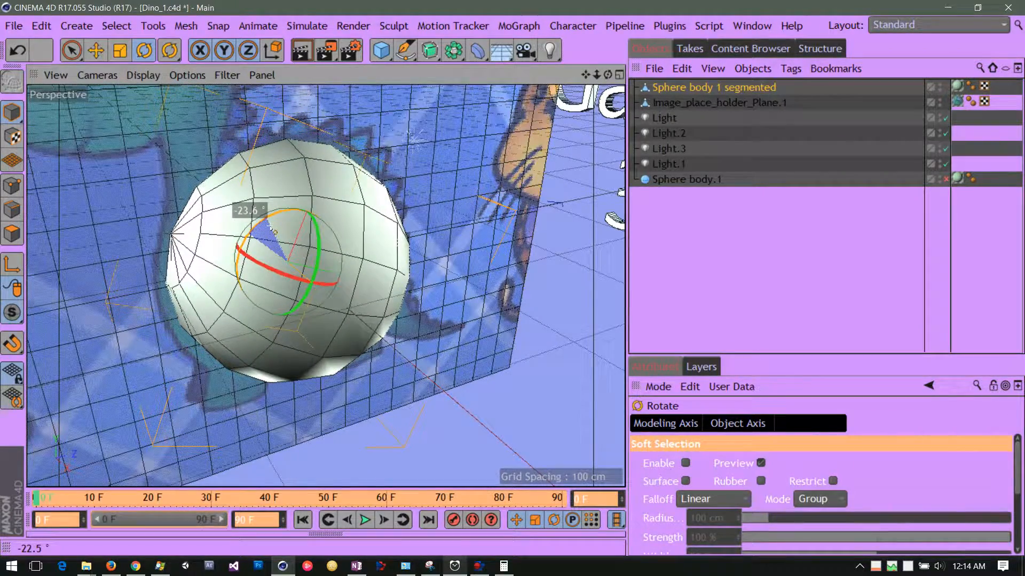
left_click_drag(270, 233, 271, 231)
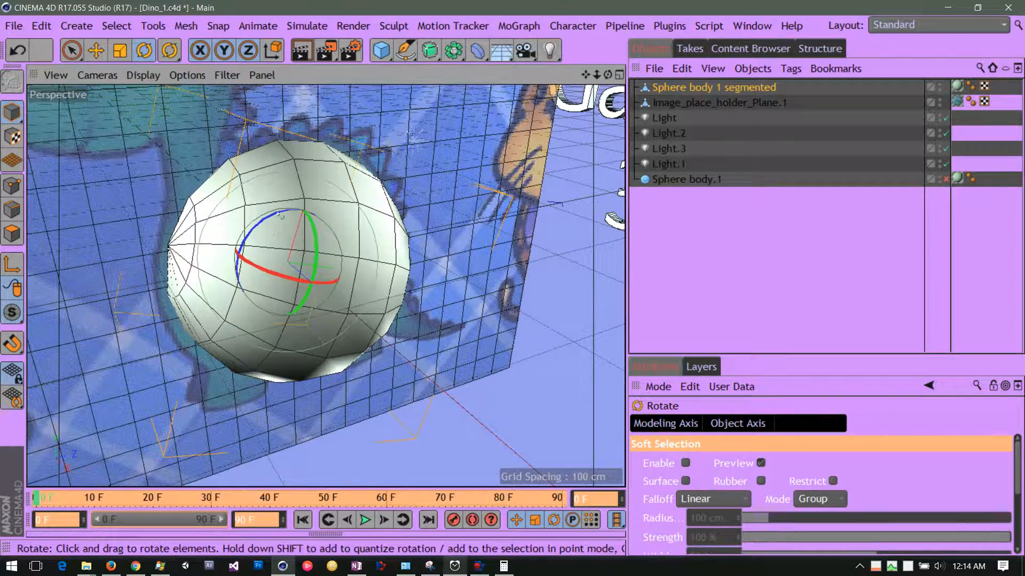
left_click_drag(607, 74, 558, 60)
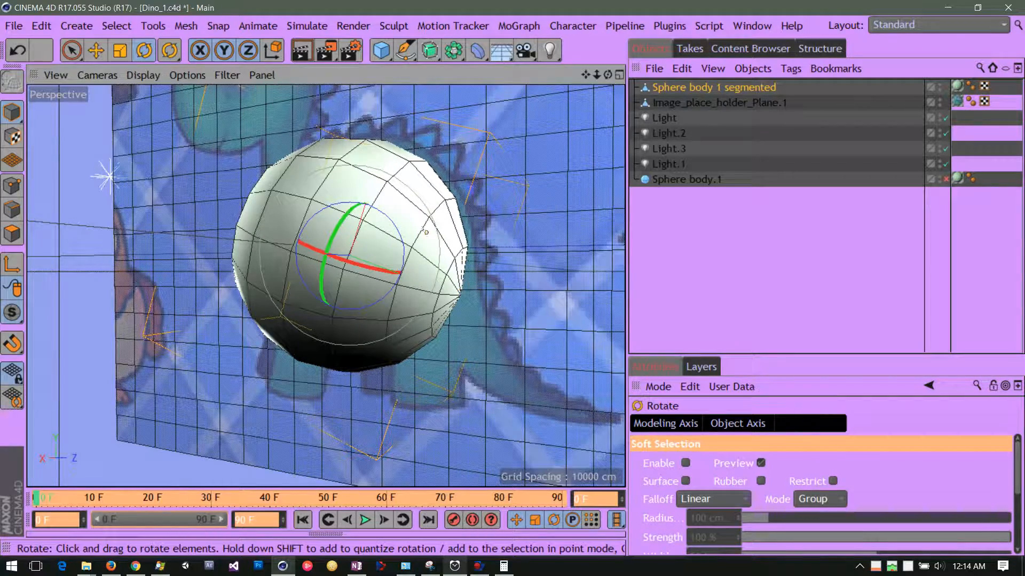
left_click(395, 229)
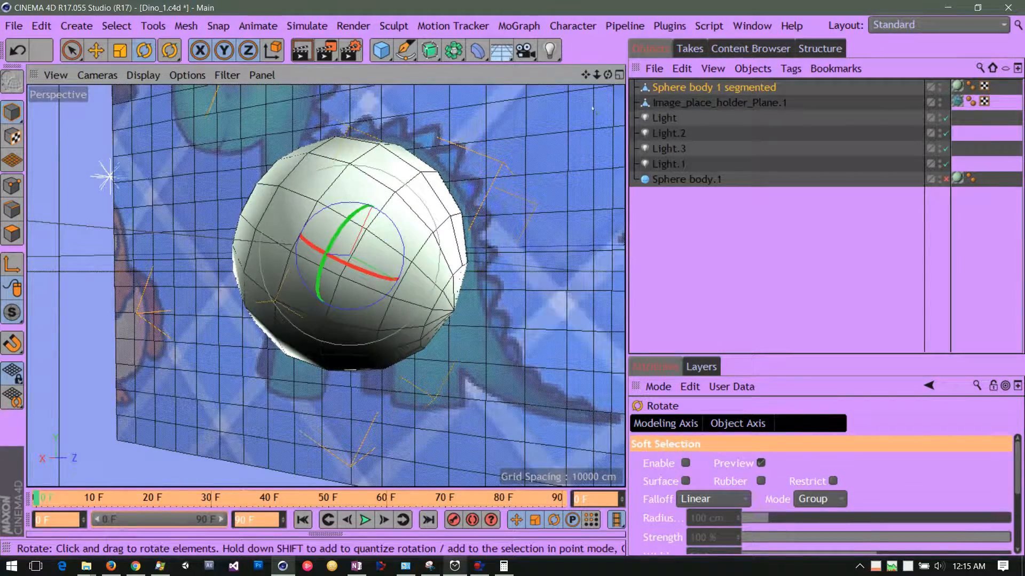
- Select one of the loose points behind the image plane with Live Selection and pull it away from the half sphere along the Z axis
left_click_drag(603, 75, 562, 71)
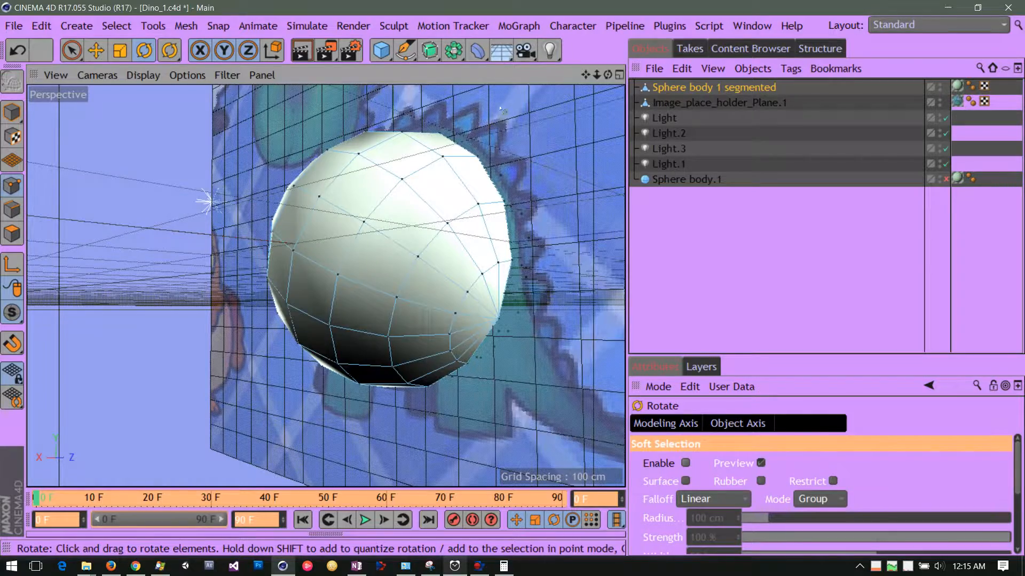
left_click_drag(607, 75, 520, 99)
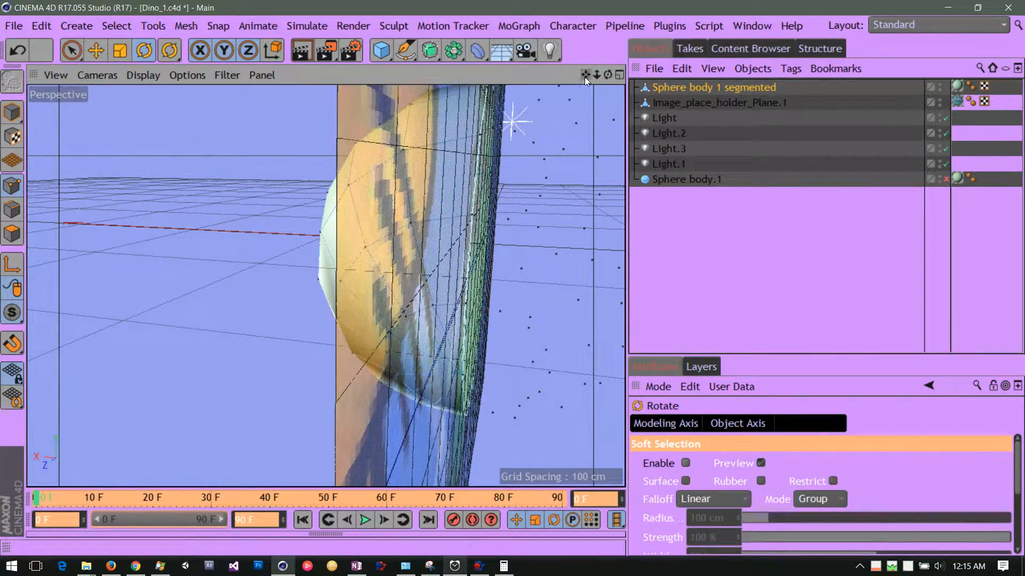
left_click_drag(584, 77, 613, 88)
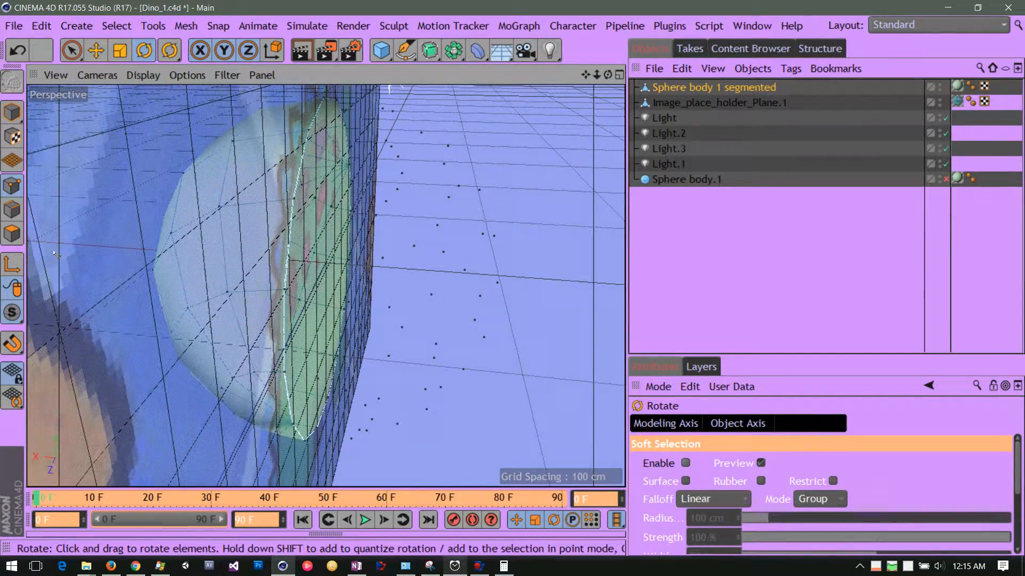
left_click(71, 49)
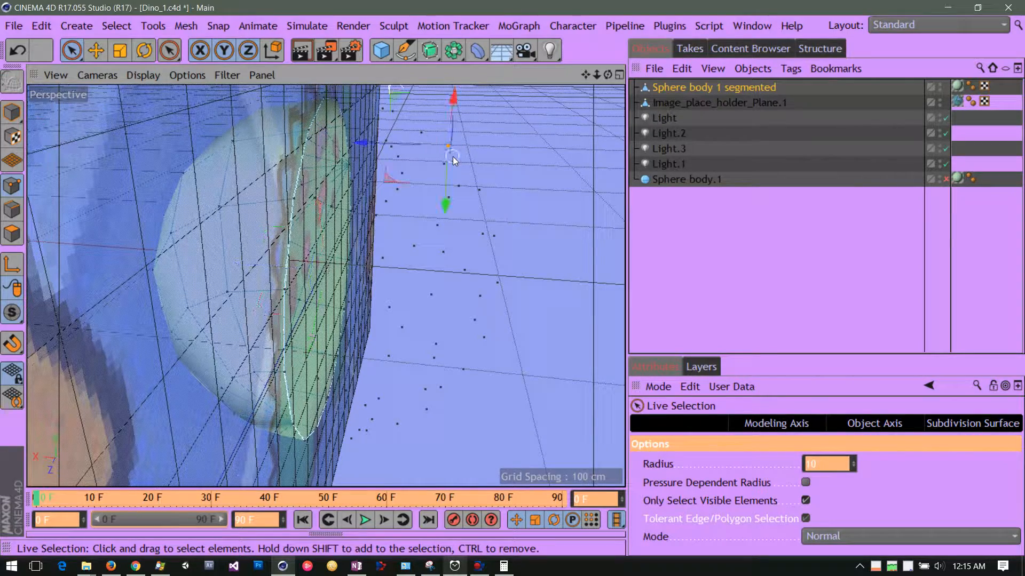
mouse_move(452, 156)
left_mouse_down()
mouse_move(400, 146)
mouse_move(452, 147)
left_mouse_up()
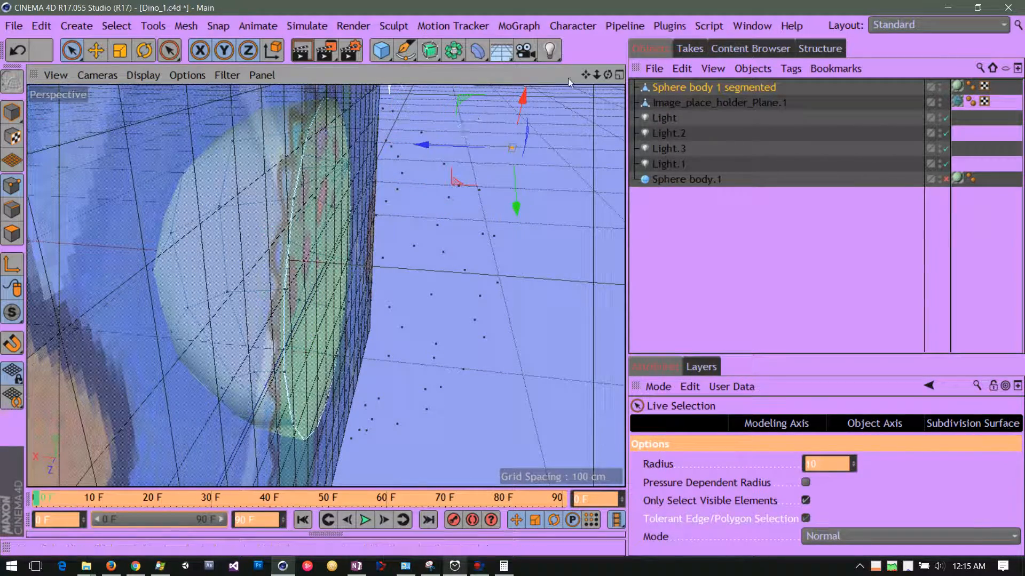
left_click_drag(580, 85, 514, 147)
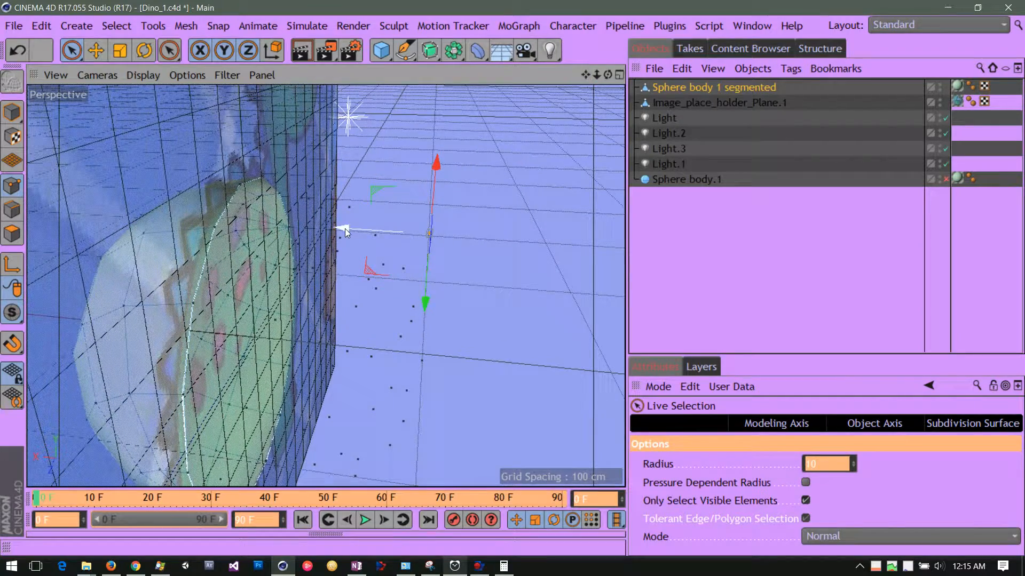
left_click_drag(344, 228, 382, 229)
left_click_drag(476, 174, 491, 105)
- Select a cluster of neighbouring loose points behind the plane and move them away from the half sphere along the Z axis
left_click_drag(607, 75, 561, 75)
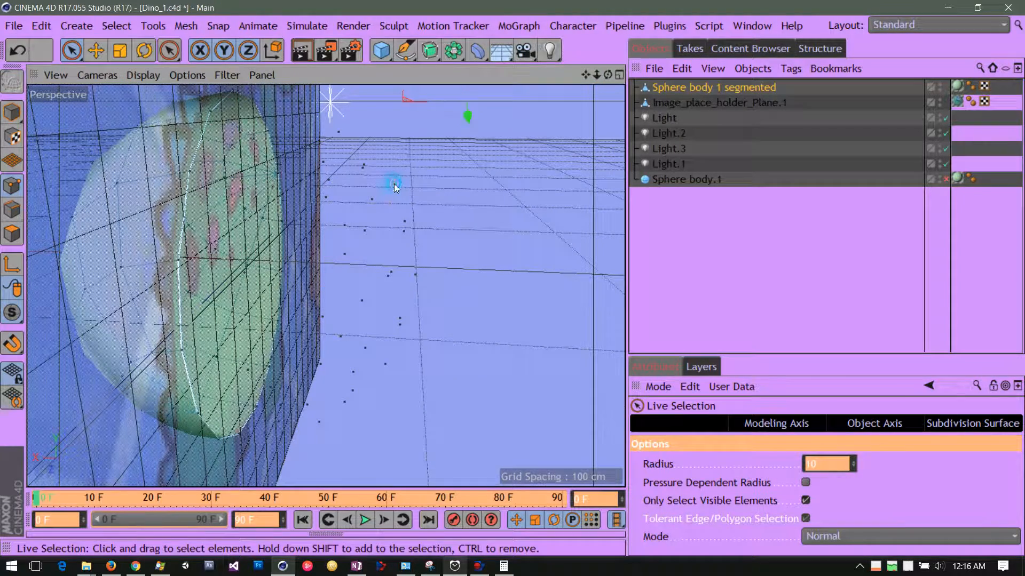
left_click(428, 195)
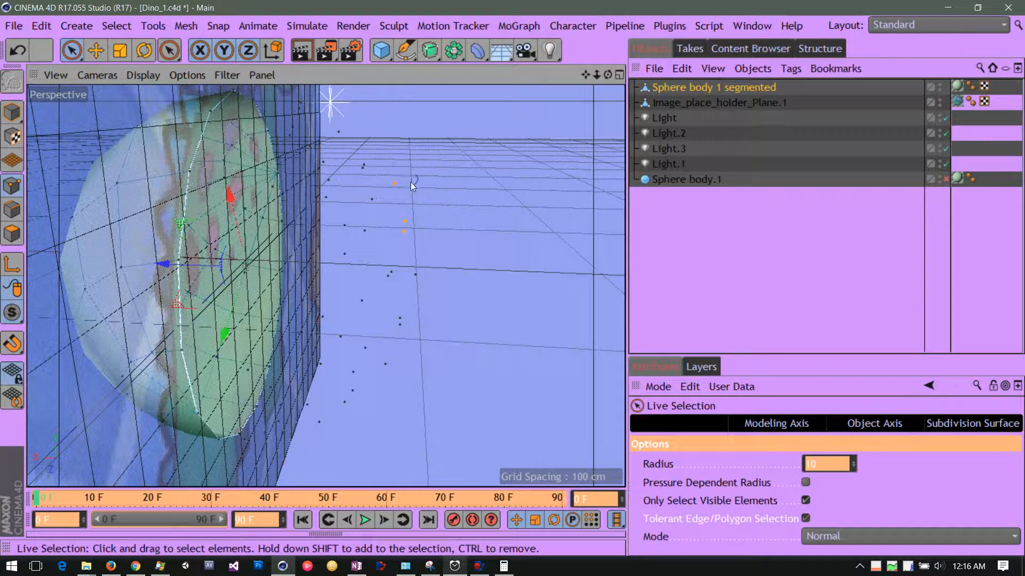
left_click(389, 274)
left_click_drag(315, 272, 423, 273)
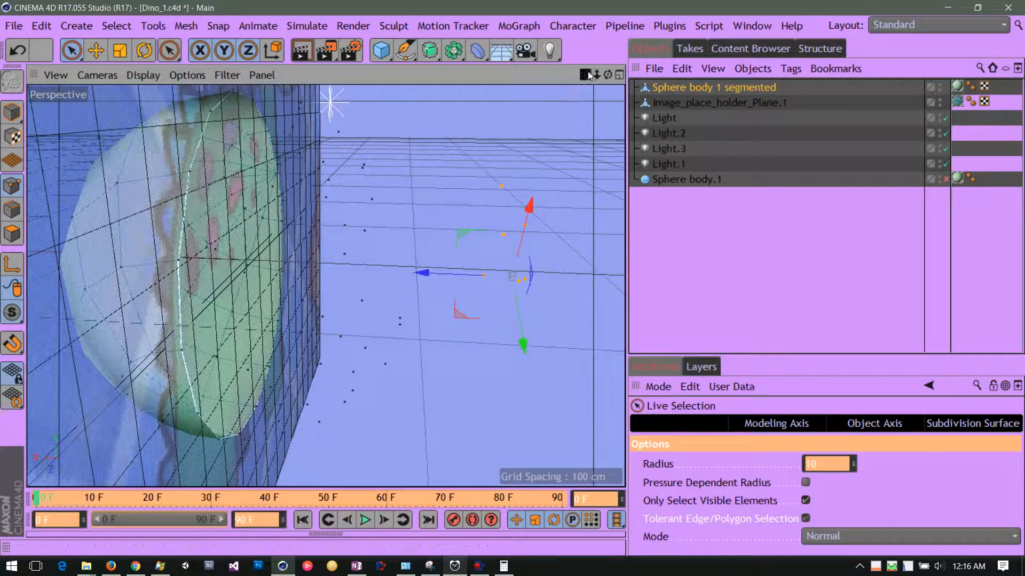
- Draw new polygons with the Polygon Pen by connecting the pulled-out points and other loose points behind the image plane
left_click_drag(608, 74, 680, 64)
left_click_drag(608, 75, 587, 68)
right_click(457, 160)
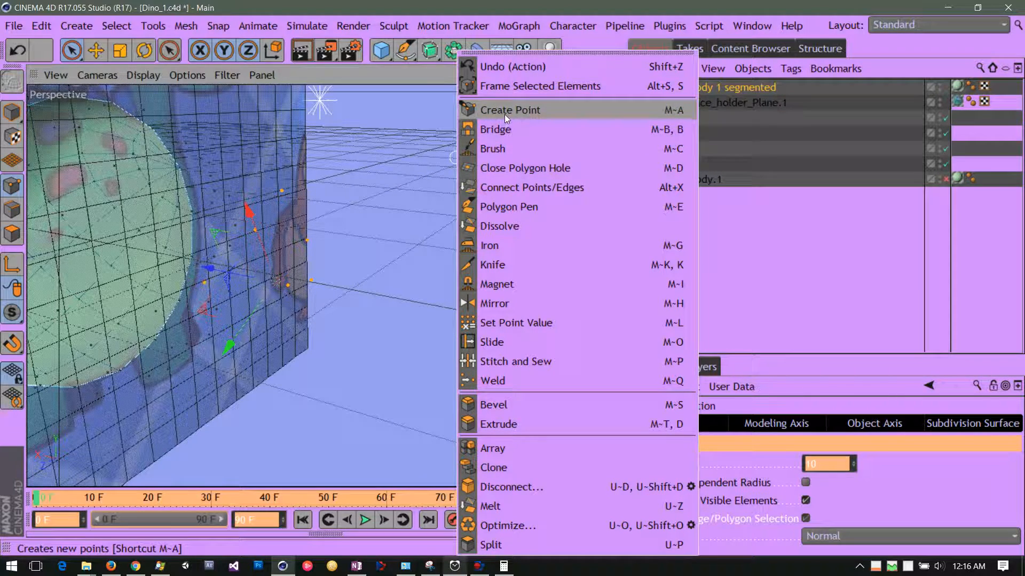
left_click(501, 209)
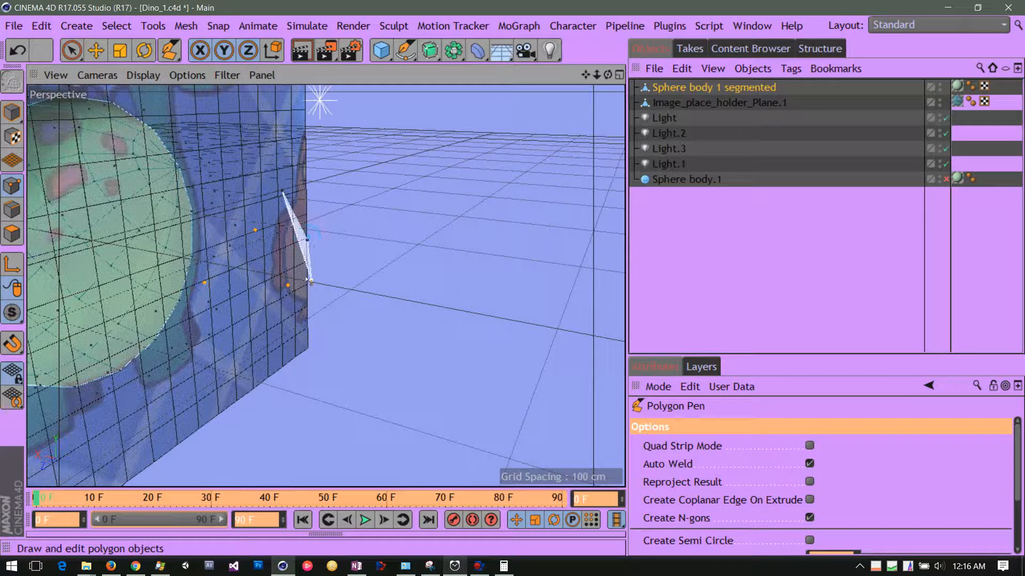
left_click(310, 280)
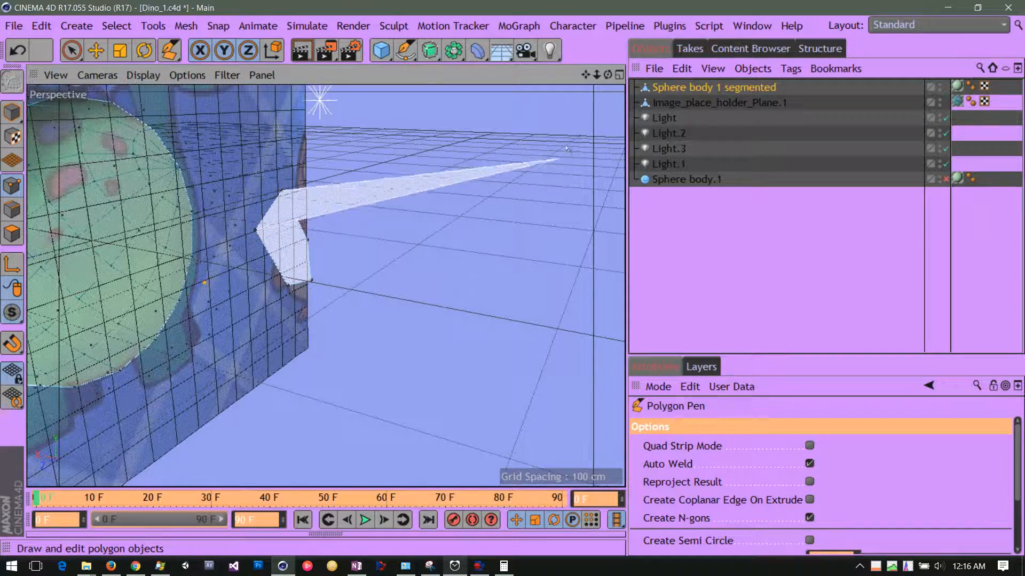
left_click_drag(609, 76, 654, 87)
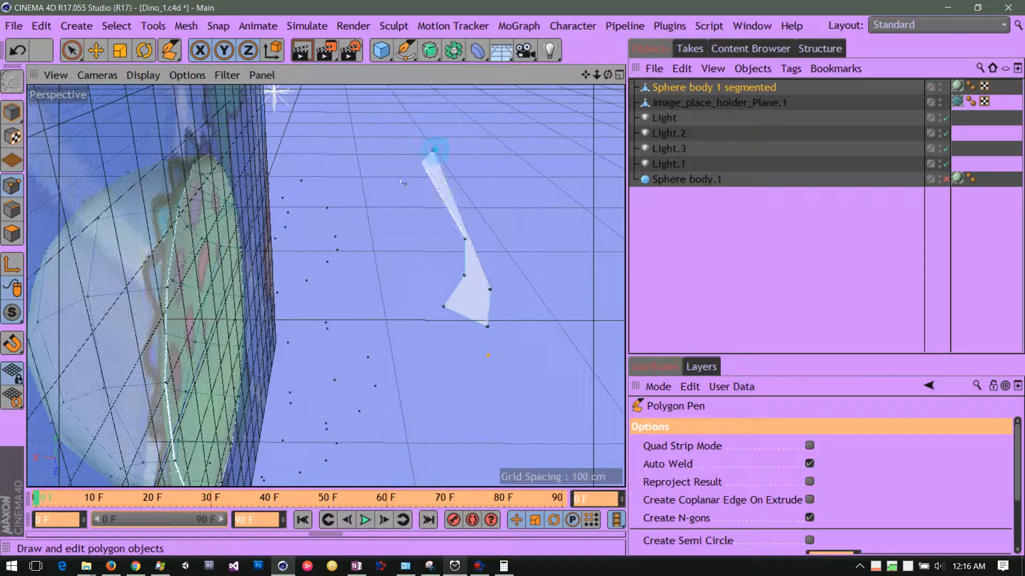
left_click(433, 150)
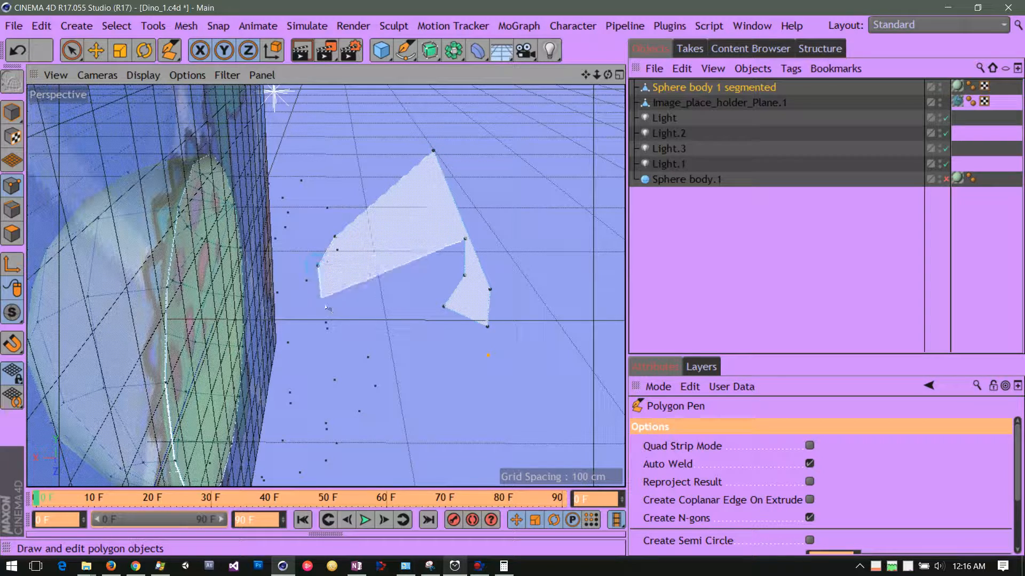
left_click(327, 328)
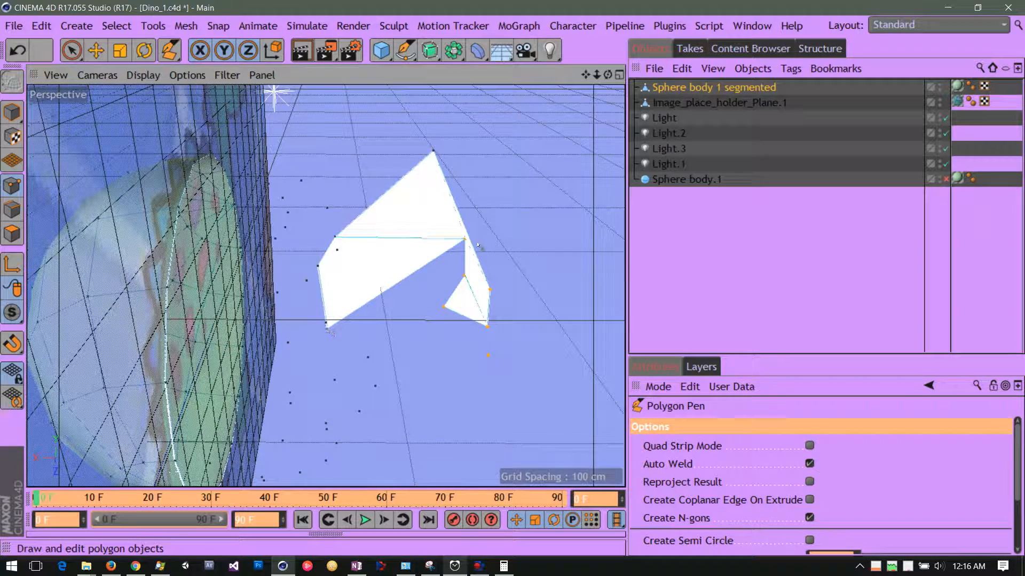
- Clear the point selection and select the newly drawn polygons with Live Selection in polygon mode
left_click_drag(609, 75, 415, 59)
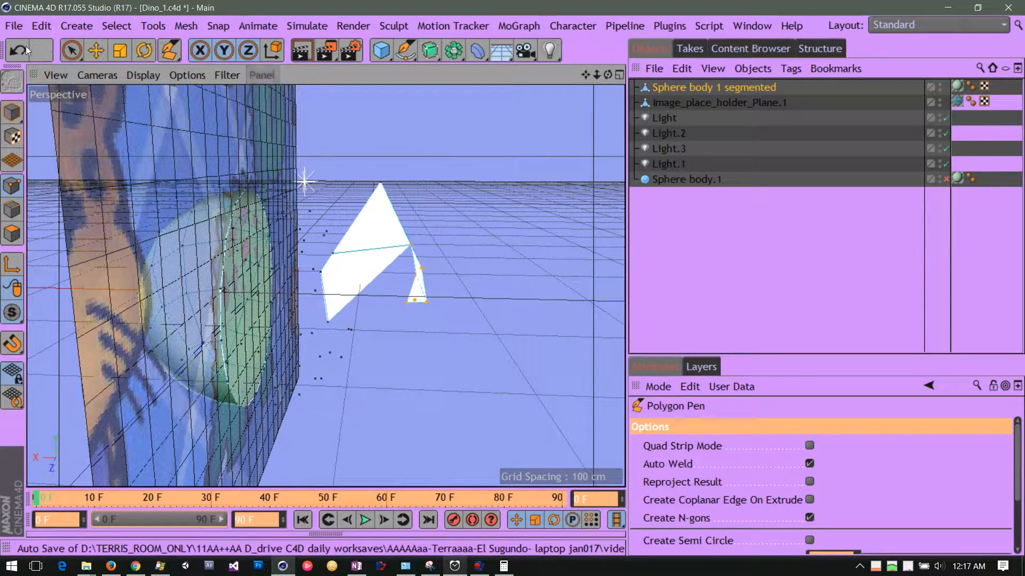
left_click_drag(73, 54, 106, 68)
left_click(443, 194)
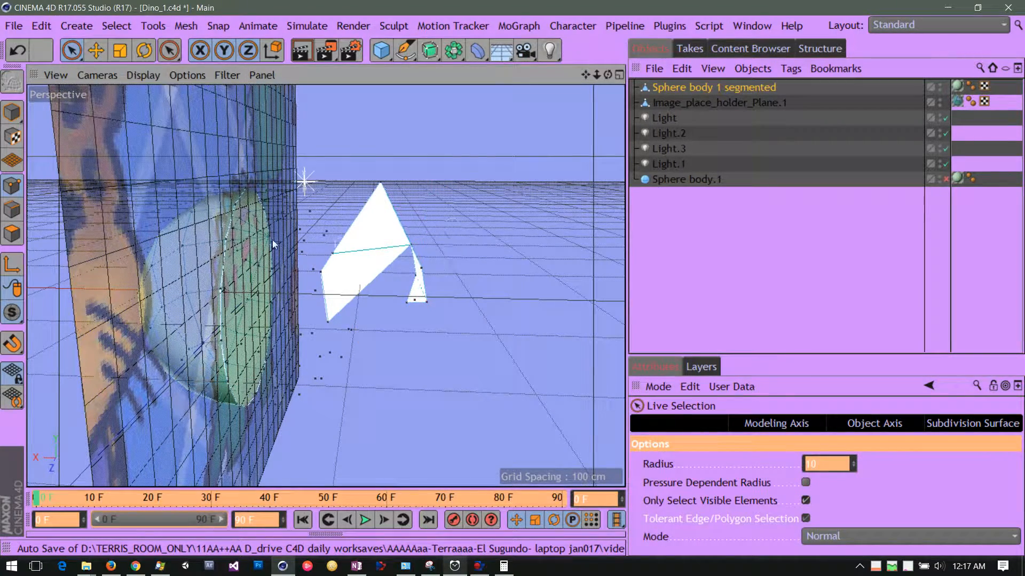
left_click(14, 241)
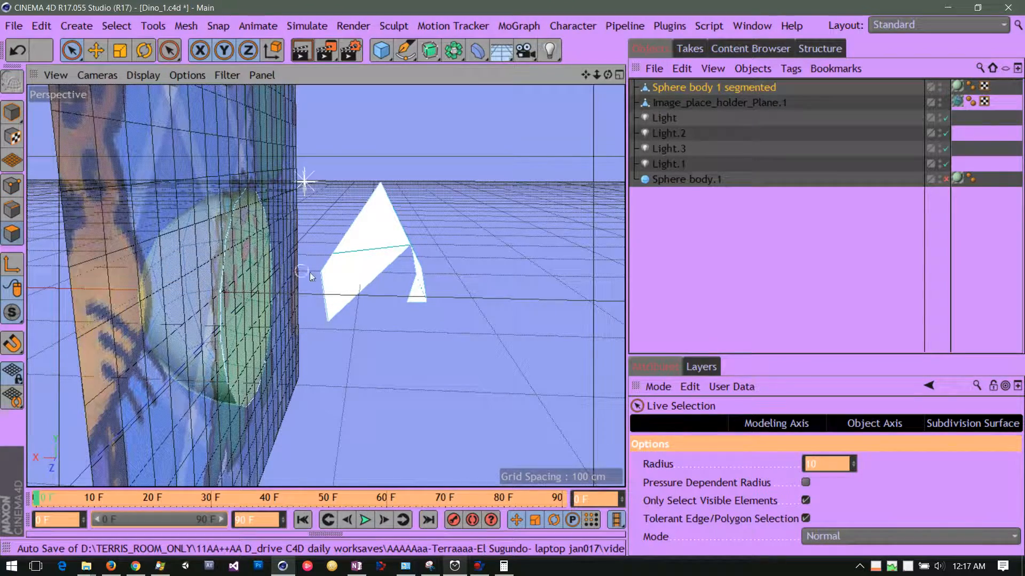
left_click(383, 251)
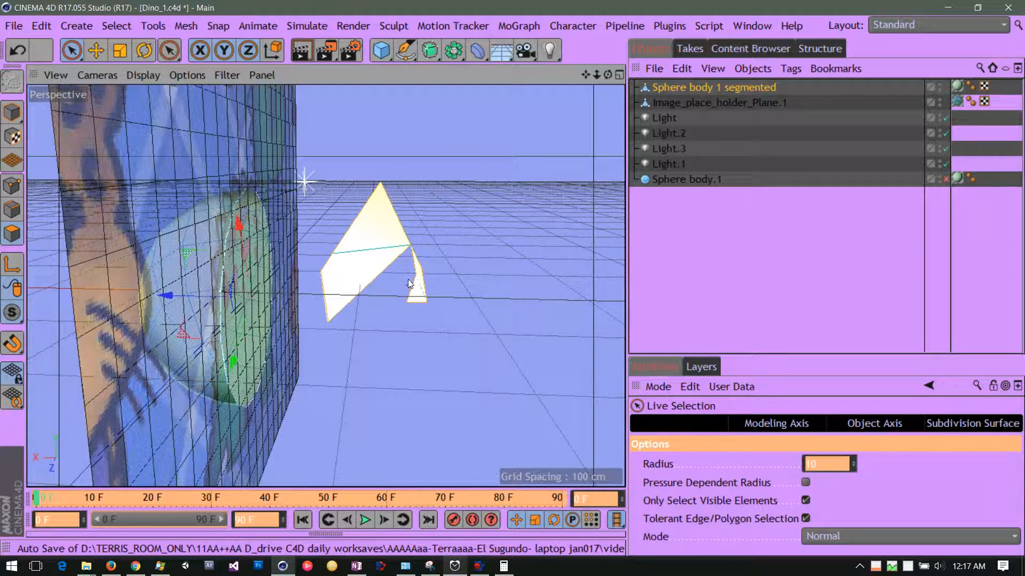
left_click_drag(607, 72, 350, 67)
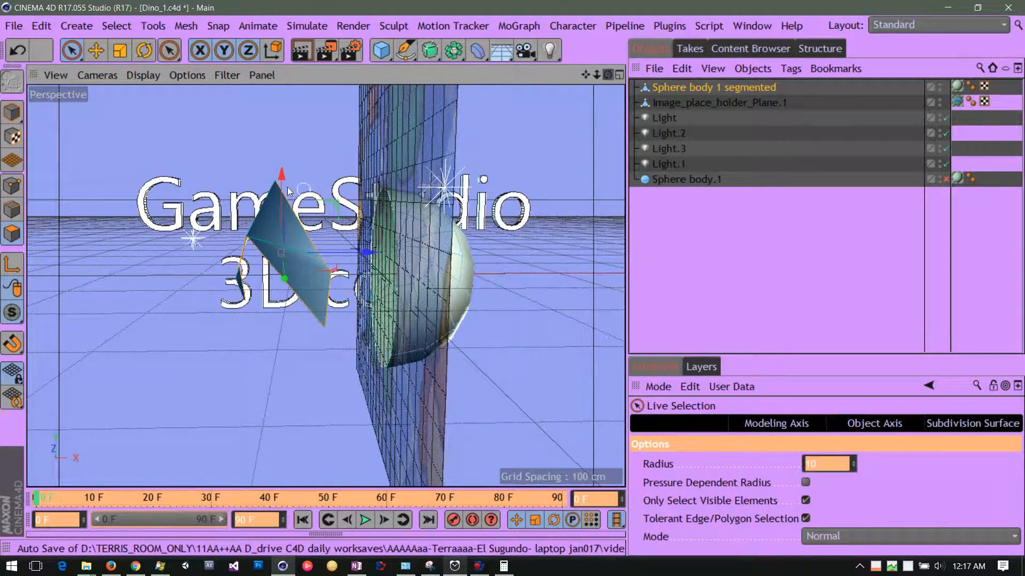
- Delete the newly drawn polygons behind the image plane
left_click(286, 142)
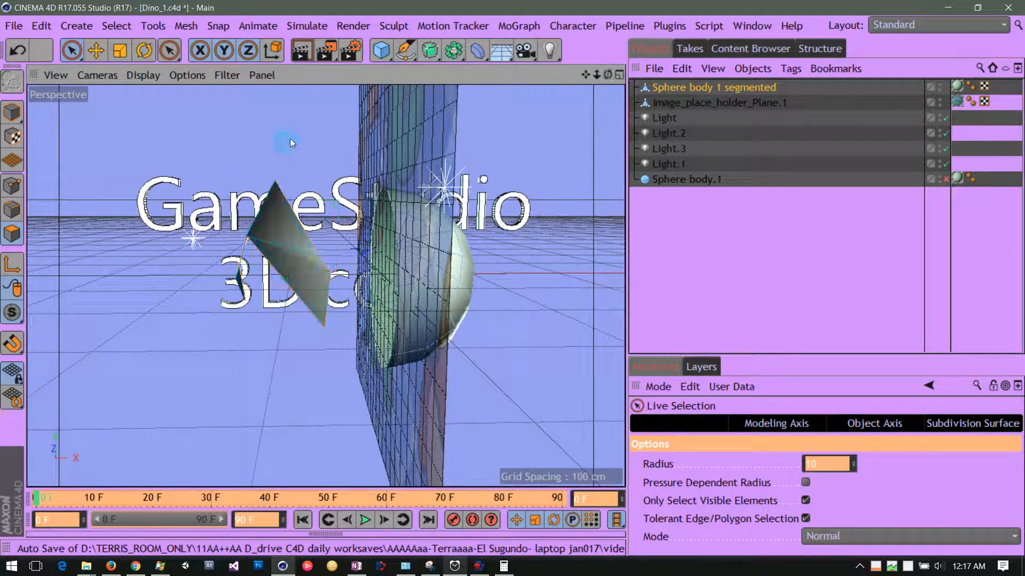
left_click(296, 178)
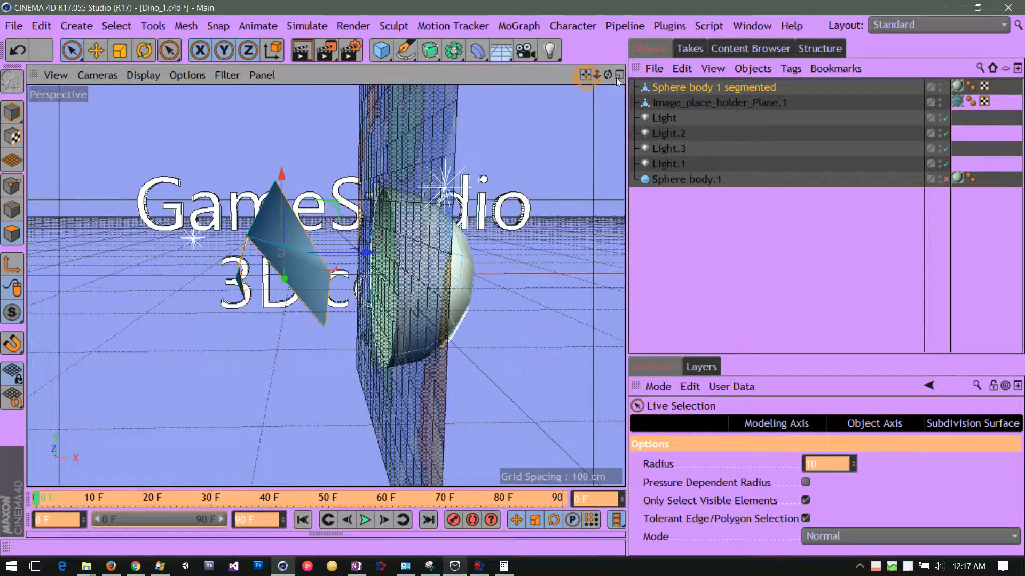
mouse_move(616, 78)
left_mouse_down()
mouse_move(642, 79)
mouse_move(632, 79)
left_mouse_up()
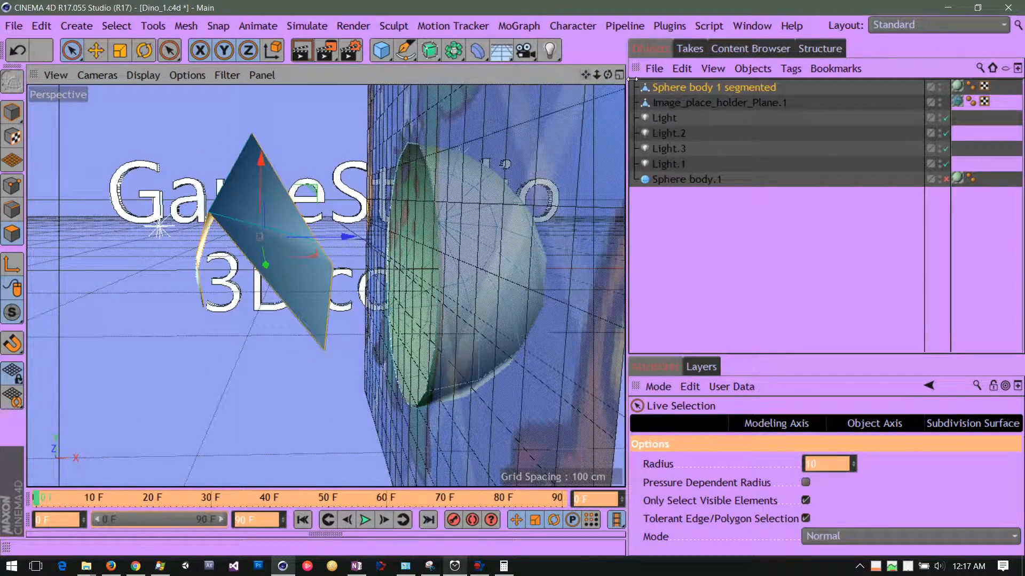
key("Delete")
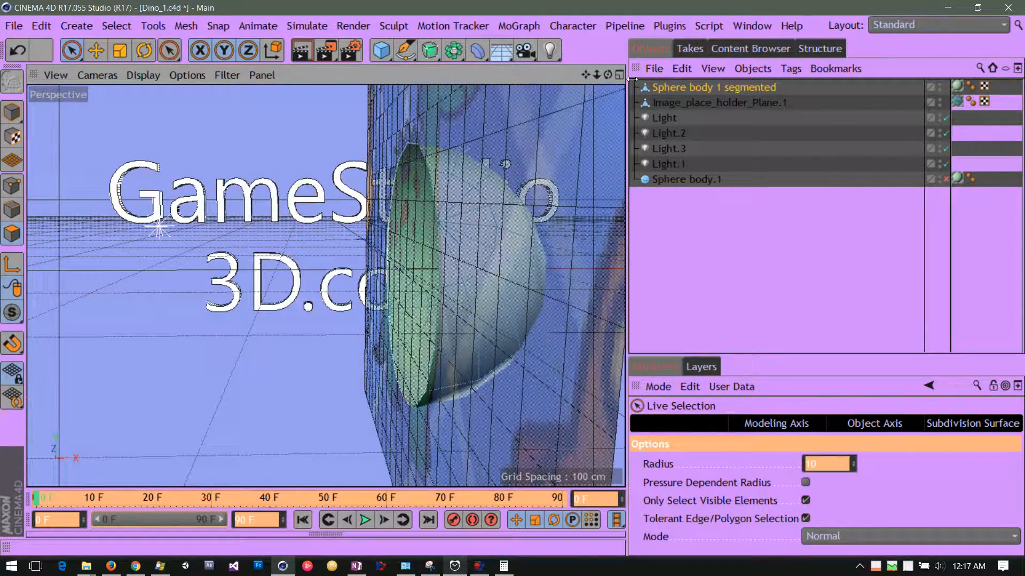
left_click_drag(608, 75, 446, 80)
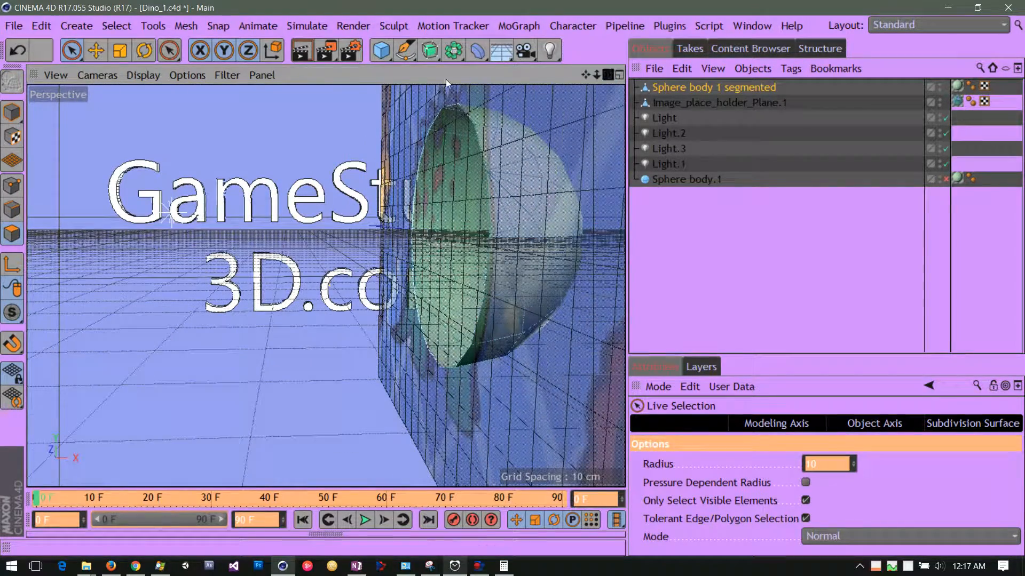
- Switch the segmented sphere to point mode and select a few of the loose points left behind the image plane
left_click(9, 190)
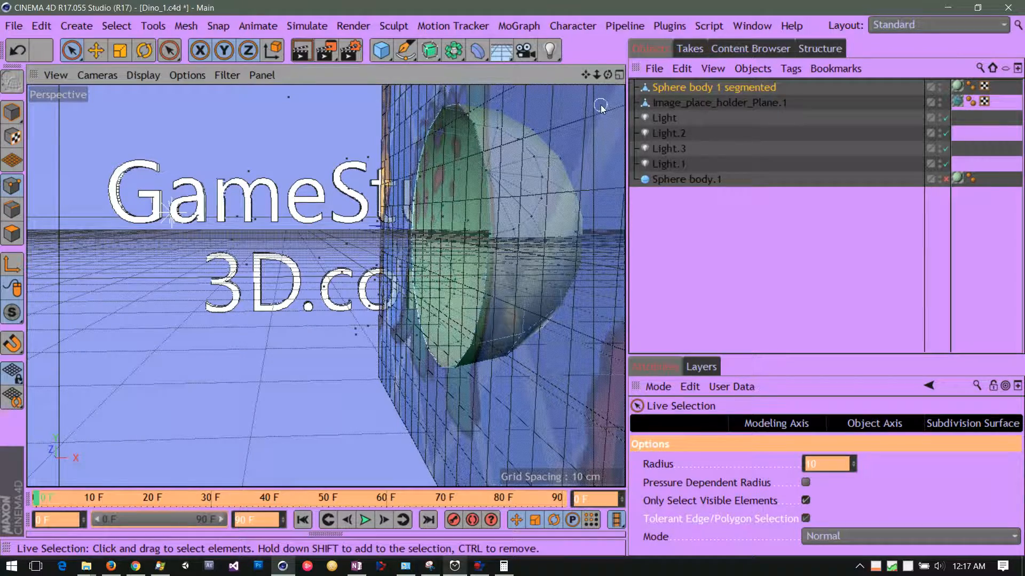
mouse_move(608, 75)
left_mouse_down()
mouse_move(603, 101)
mouse_move(622, 91)
mouse_move(602, 82)
mouse_move(619, 82)
left_mouse_up()
left_click_drag(792, 88, 895, 106)
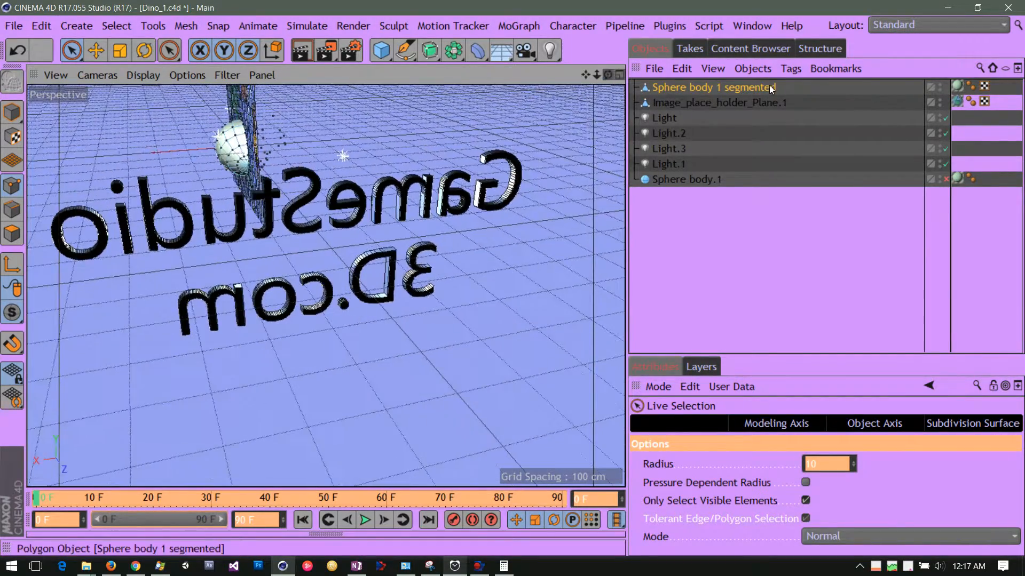
left_click_drag(585, 76, 632, 498)
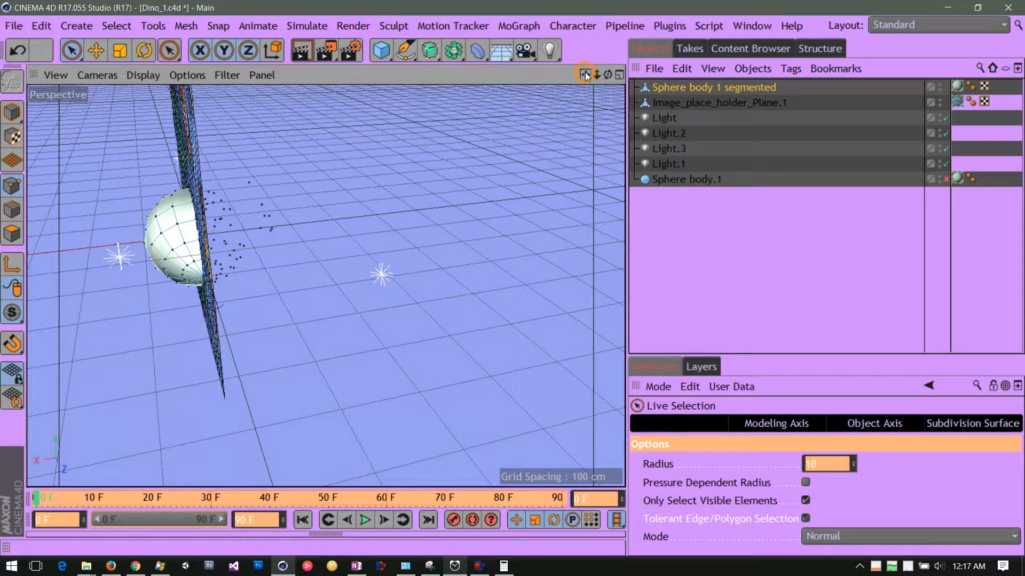
left_click_drag(586, 75, 755, 128)
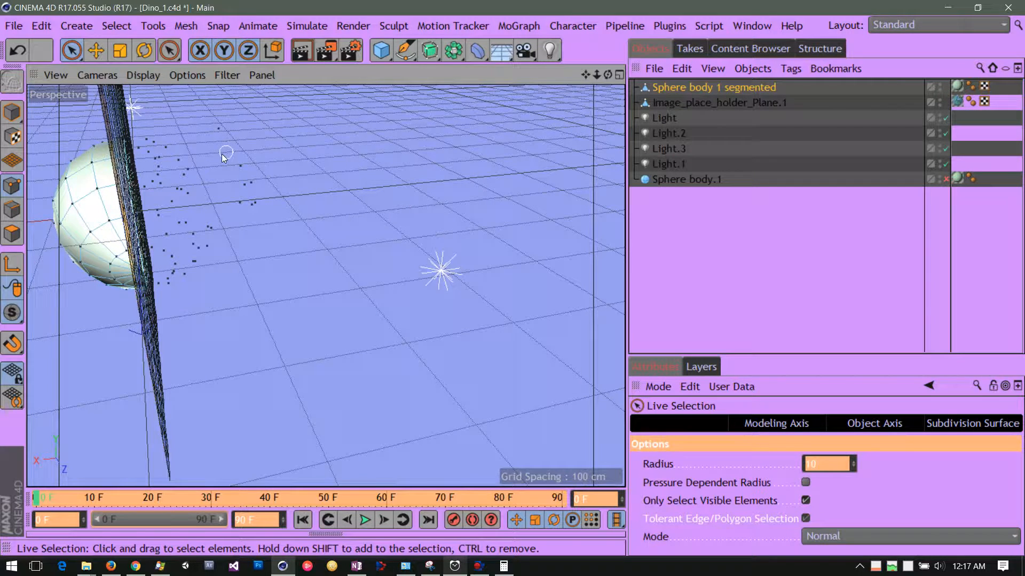
left_click(184, 180)
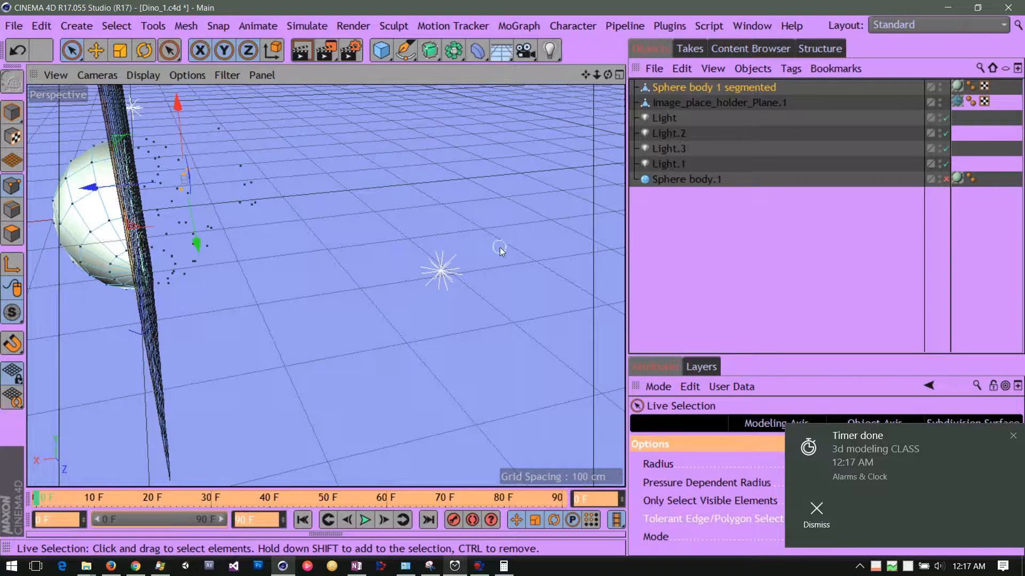
left_click(1011, 439)
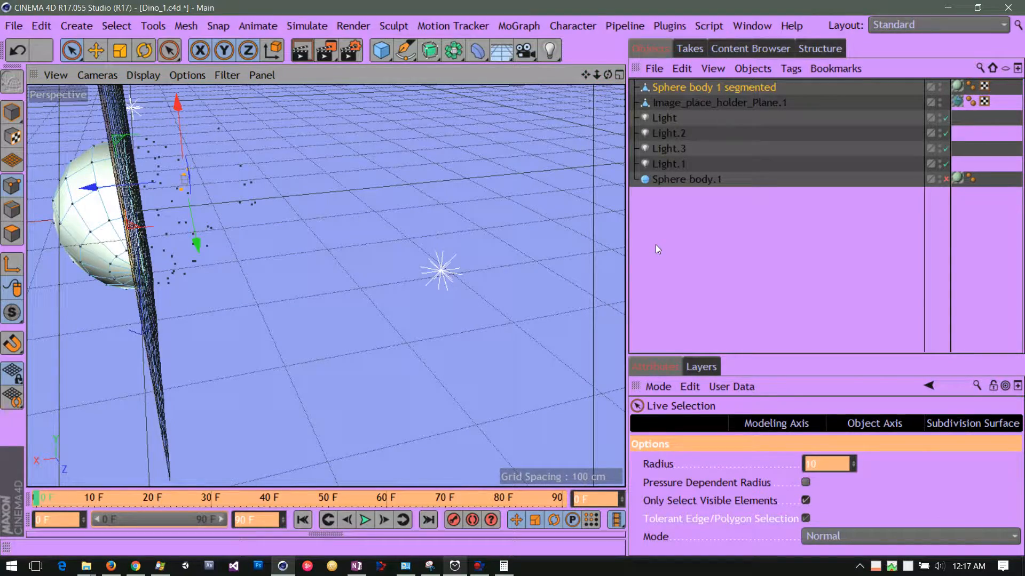
key("o")
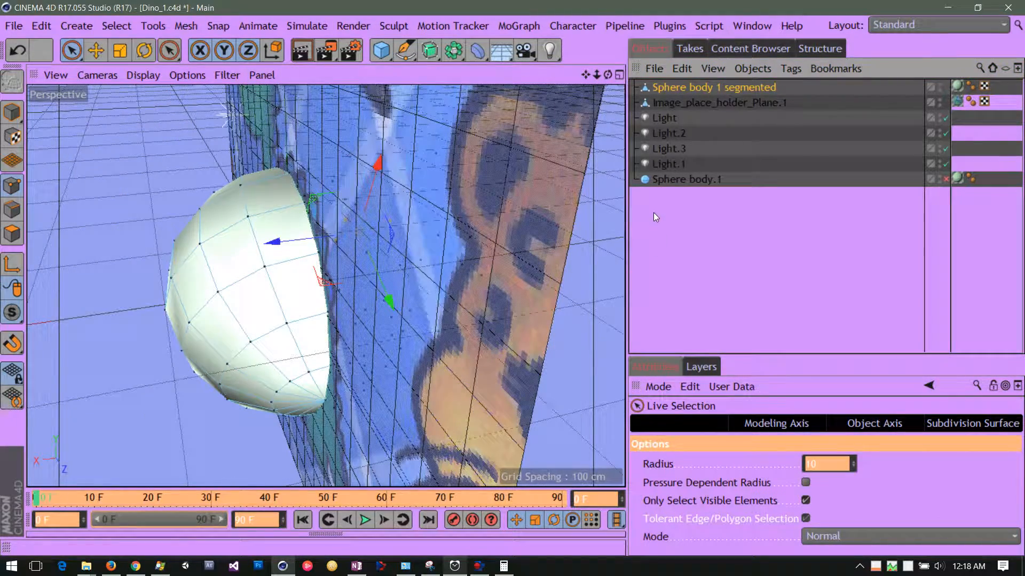
left_click_drag(606, 75, 479, 120)
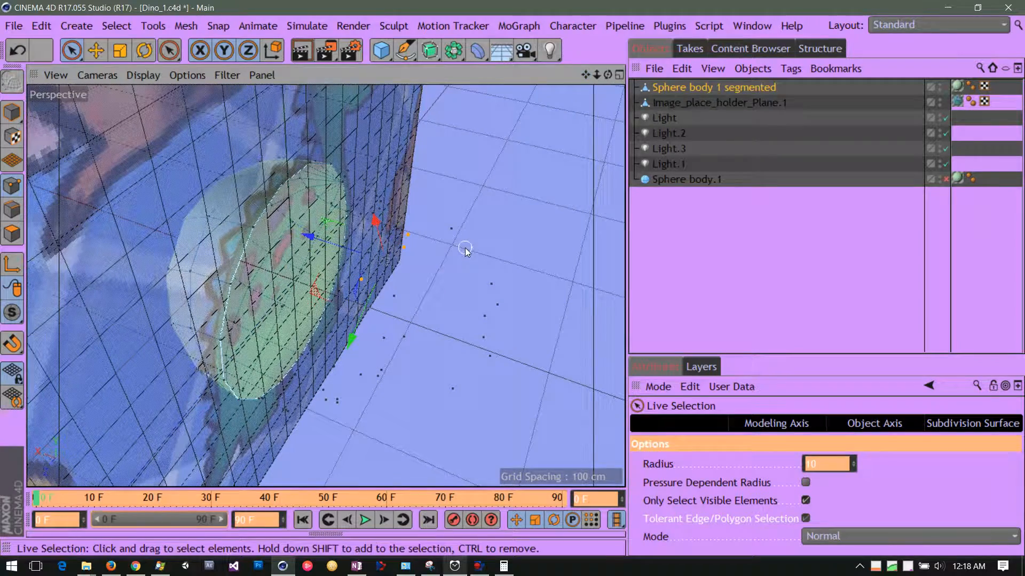
- Clear the point selection and optimize the mesh for polygons, unused points and points with a 0.01 cm tolerance
right_click(454, 248)
left_click(427, 256)
right_click(427, 256)
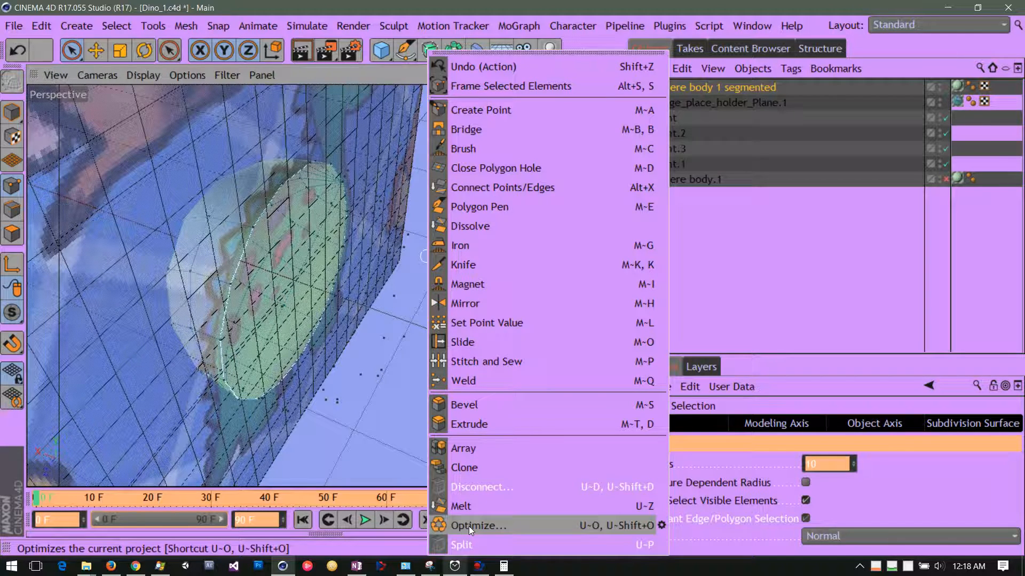
left_click(661, 526)
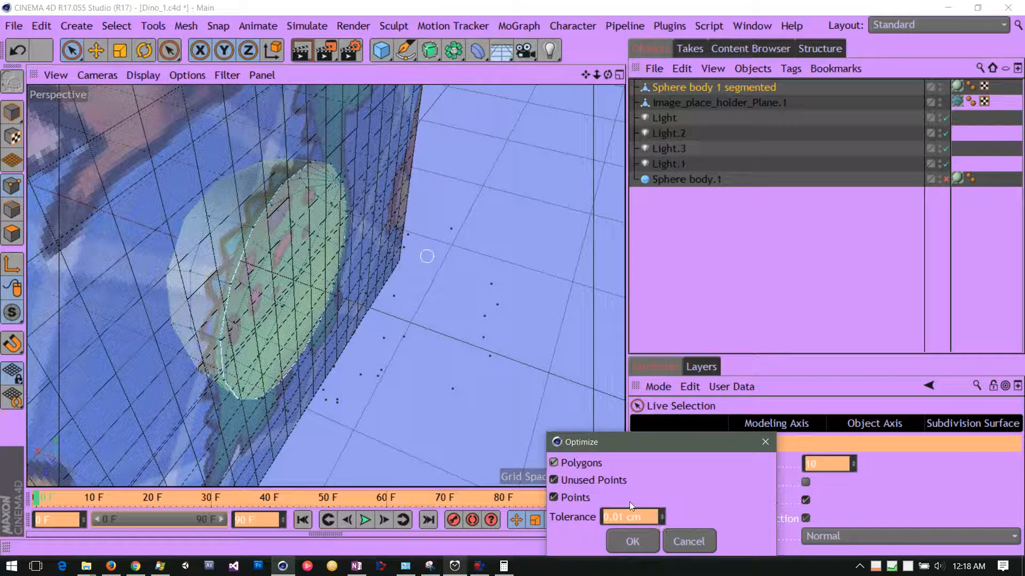
left_click_drag(612, 446, 589, 369)
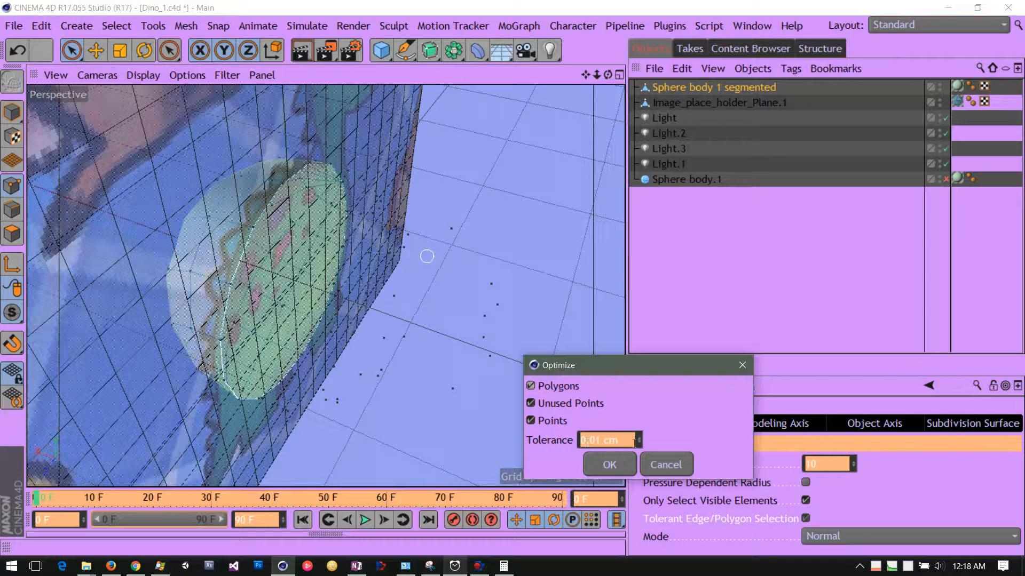
left_click(606, 466)
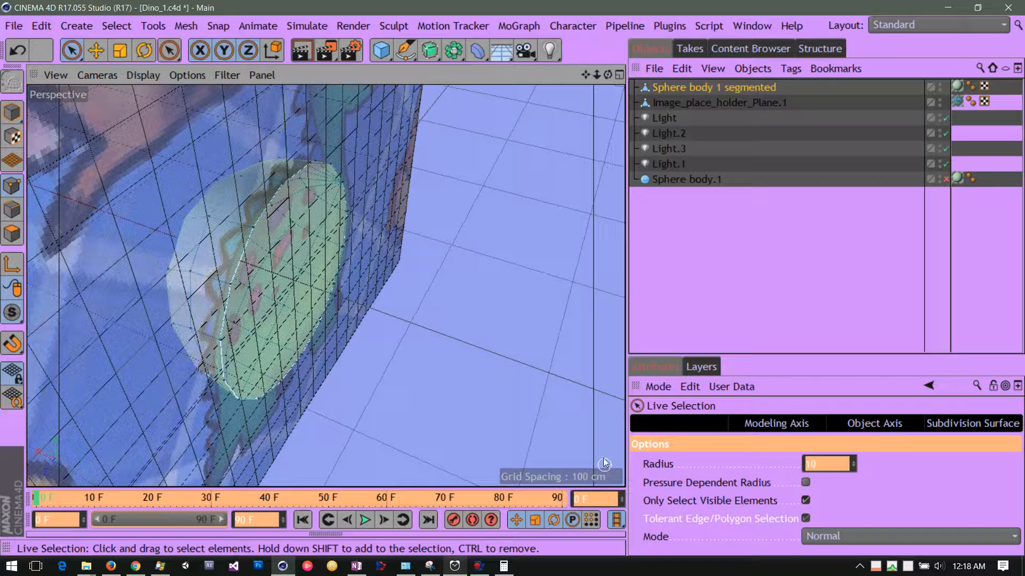
- Save the project with the cleaned-up half sphere under its existing file name
left_click_drag(607, 75, 773, 35)
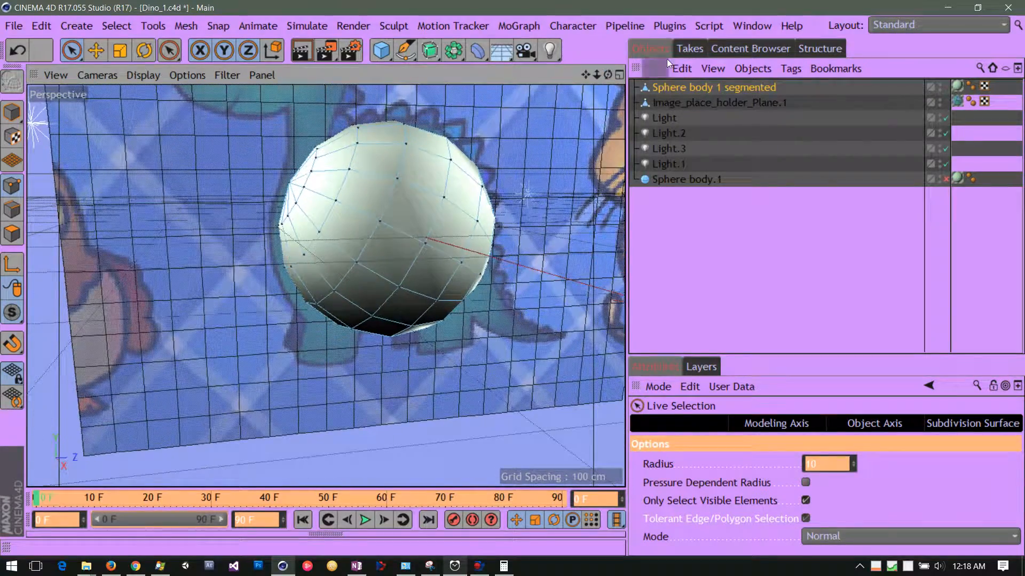
left_click_drag(585, 74, 556, 190)
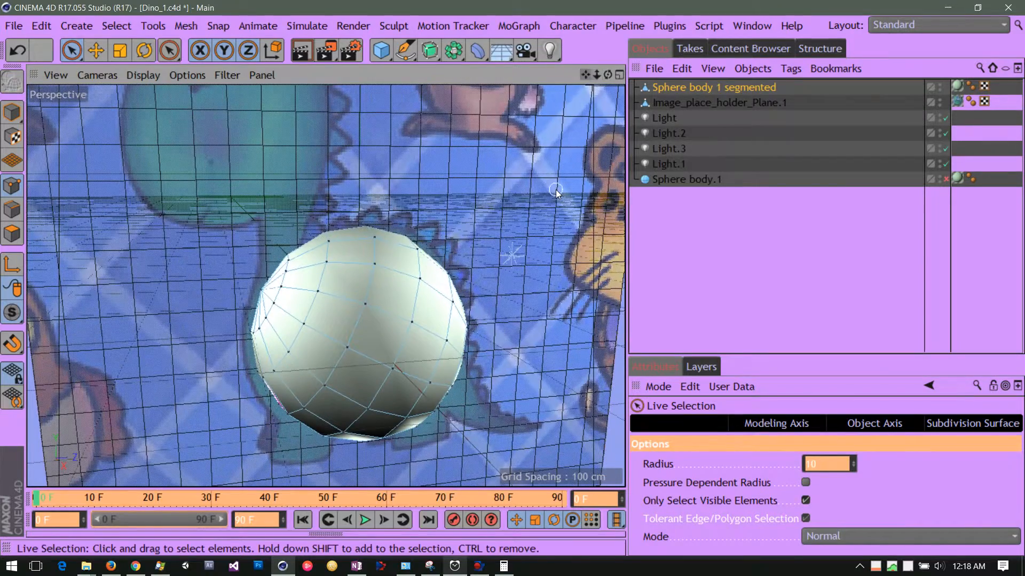
left_click_drag(605, 78, 520, 30)
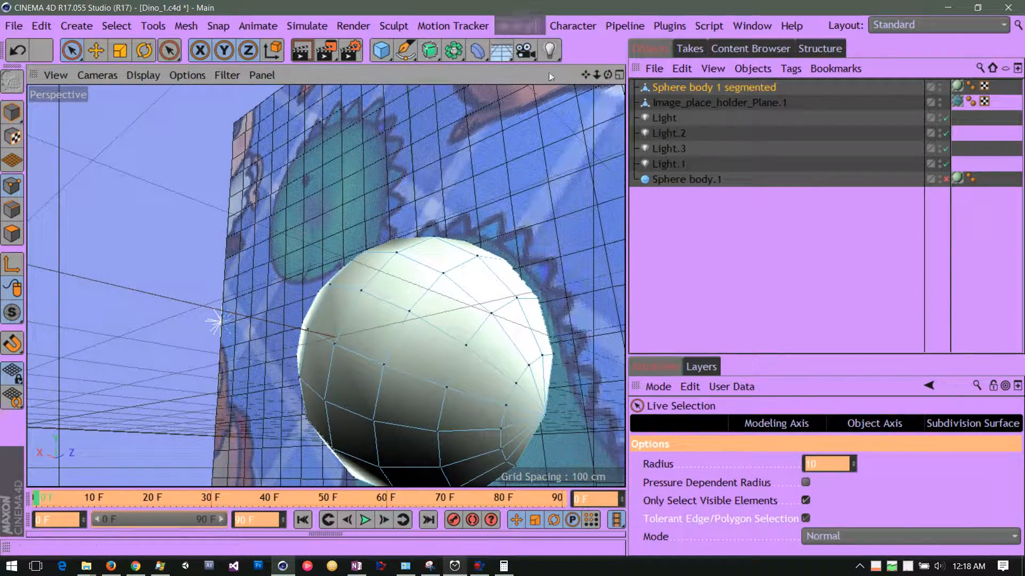
left_click_drag(588, 76, 498, 31)
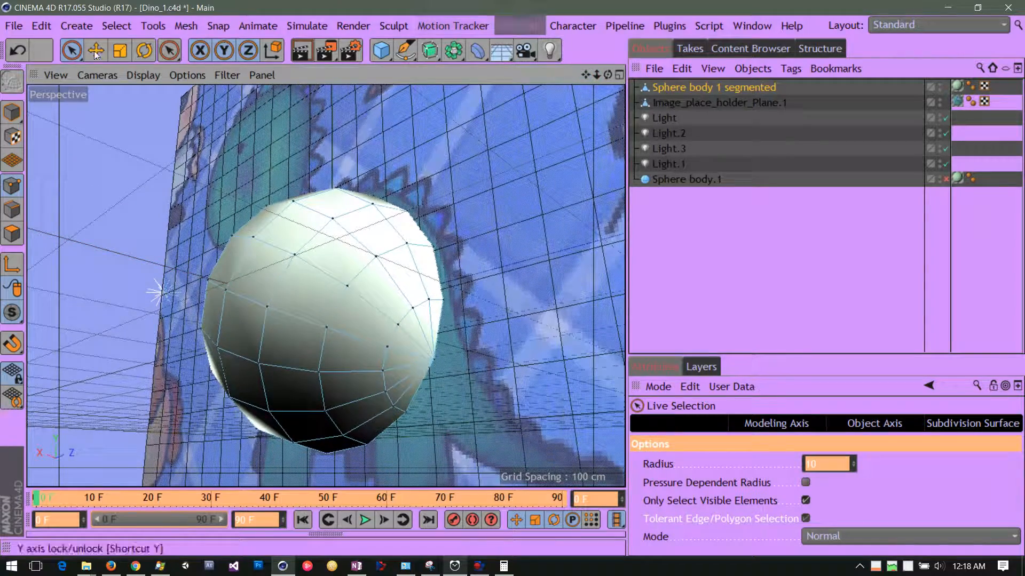
left_click(14, 25)
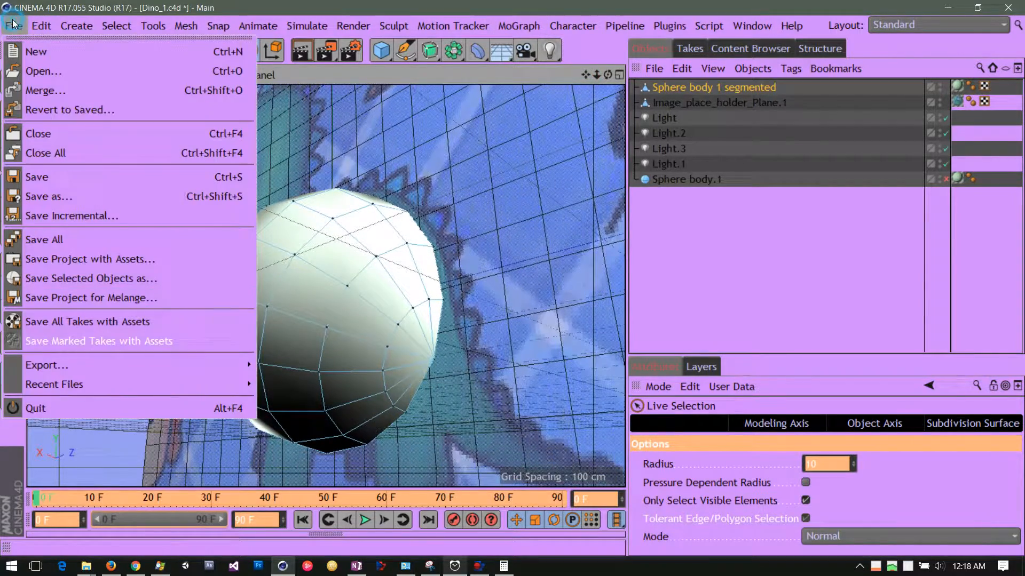
left_click(40, 178)
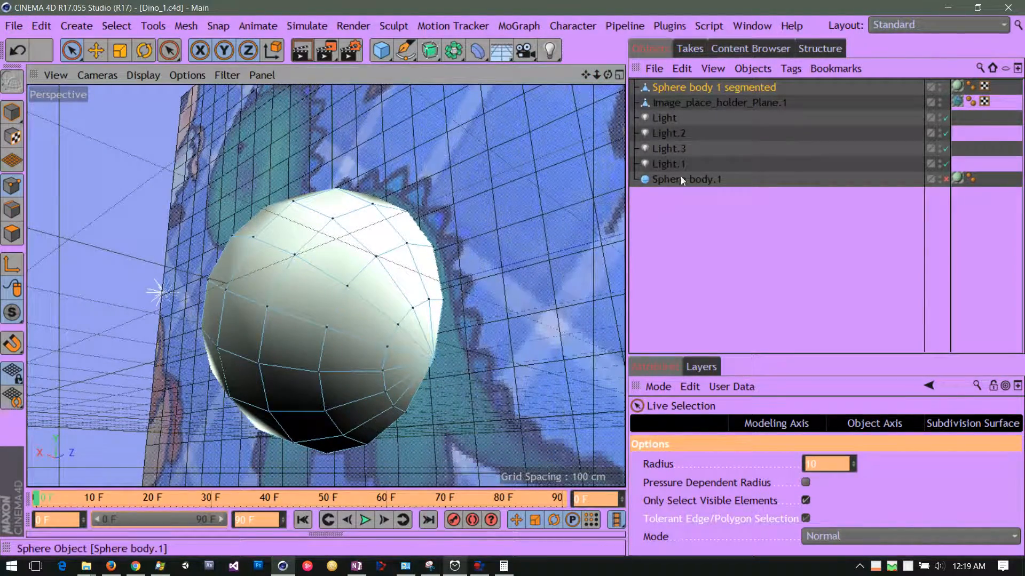
- Duplicate the segmented sphere body and toggle the editor visibility of the copy and the original until both show
left_click_drag(608, 74, 631, 117)
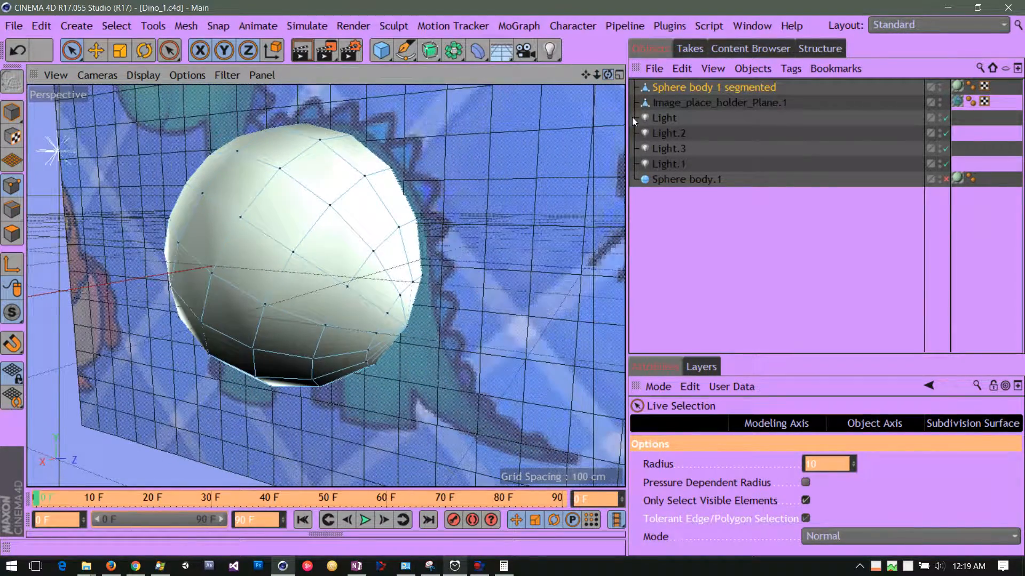
left_click(667, 88)
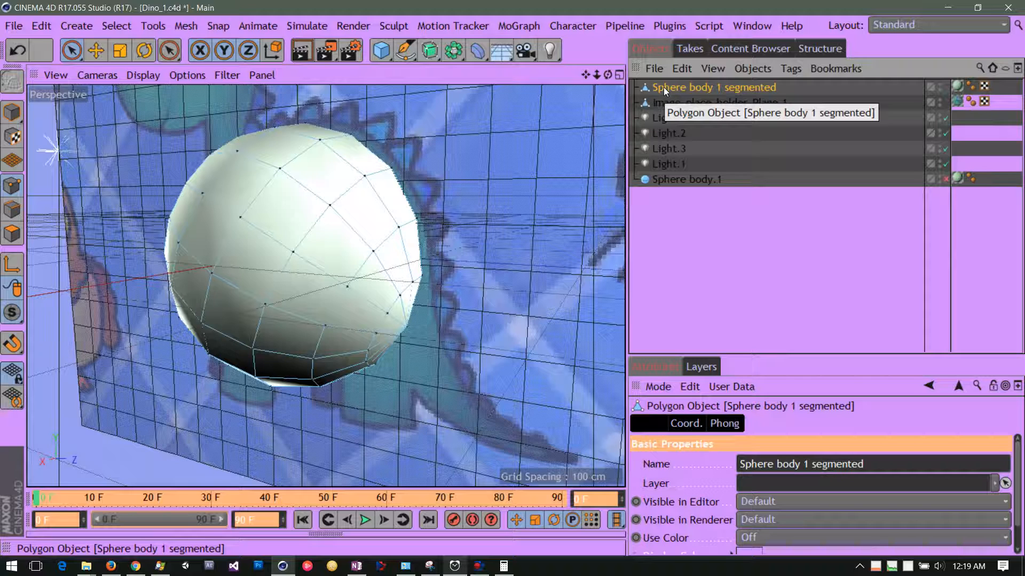
left_click_drag(664, 210, 664, 209, "ctrl")
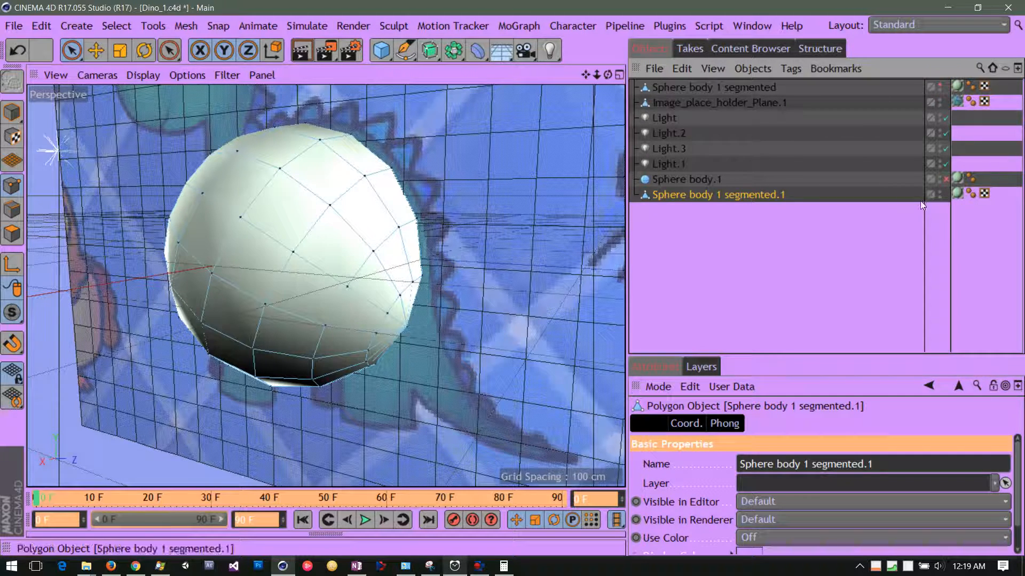
left_click(940, 193)
left_click(939, 193)
left_click(939, 193)
left_click(939, 86)
- Switch to Model mode, move the duplicated half sphere away from the original along its Y axis, and undo the move
left_click(12, 113)
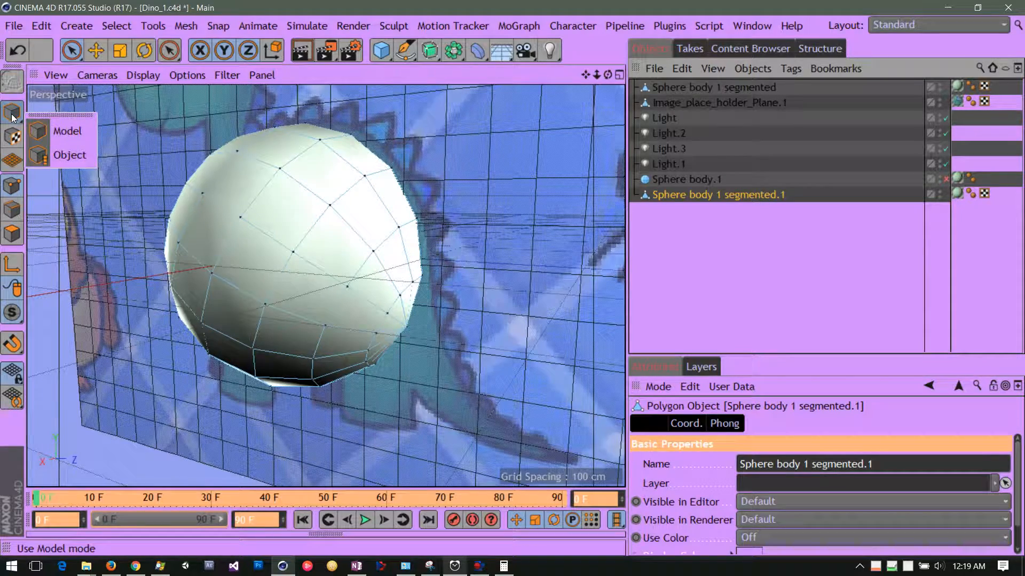
left_click(63, 132)
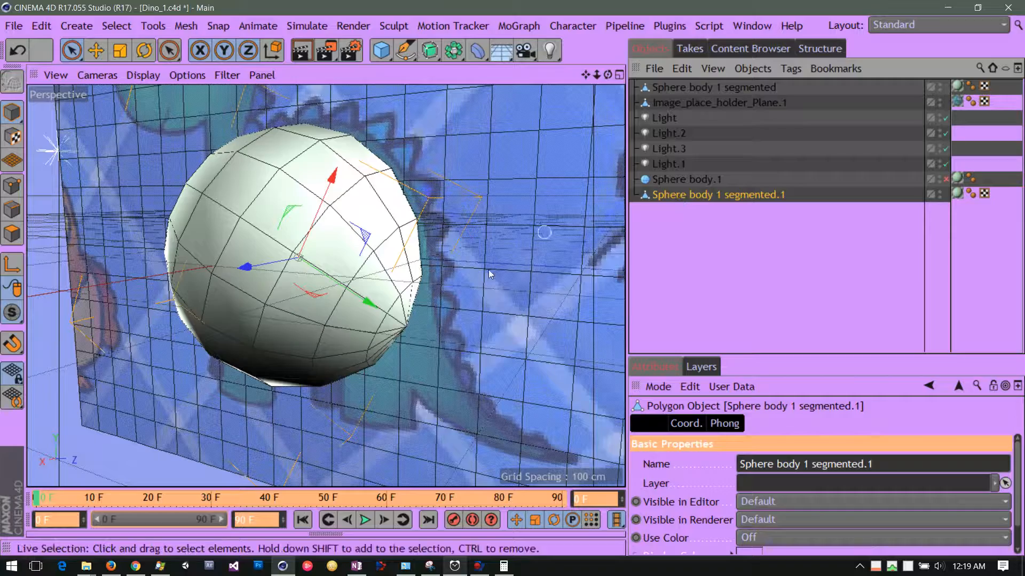
left_click_drag(370, 308, 339, 387)
left_click_drag(608, 75, 630, 94)
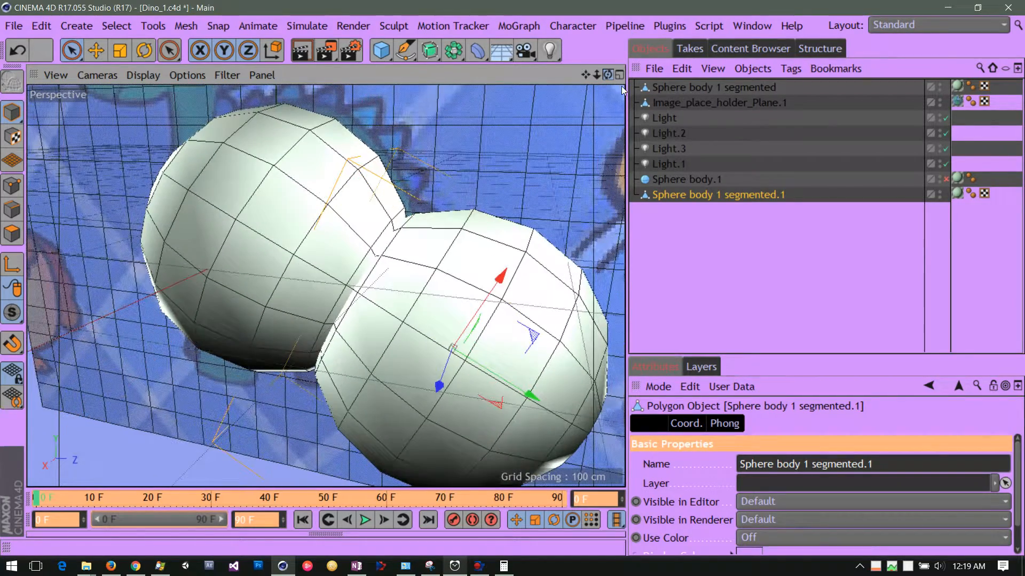
left_click(18, 50)
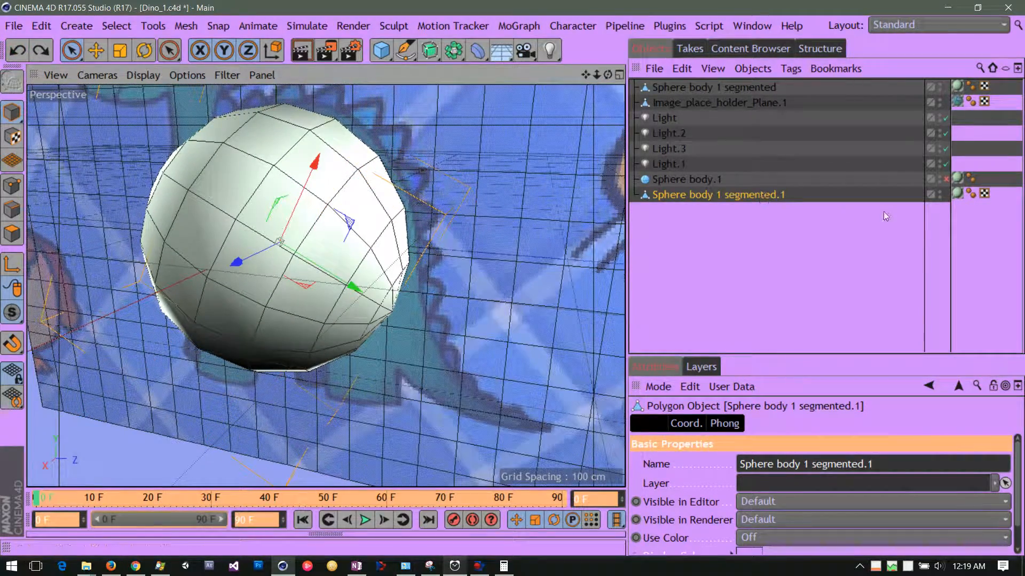
- Add the duplicated segmented sphere and the Sphere body.1 object to the existing layer named Layer
left_click(931, 195)
mouse_move(857, 210)
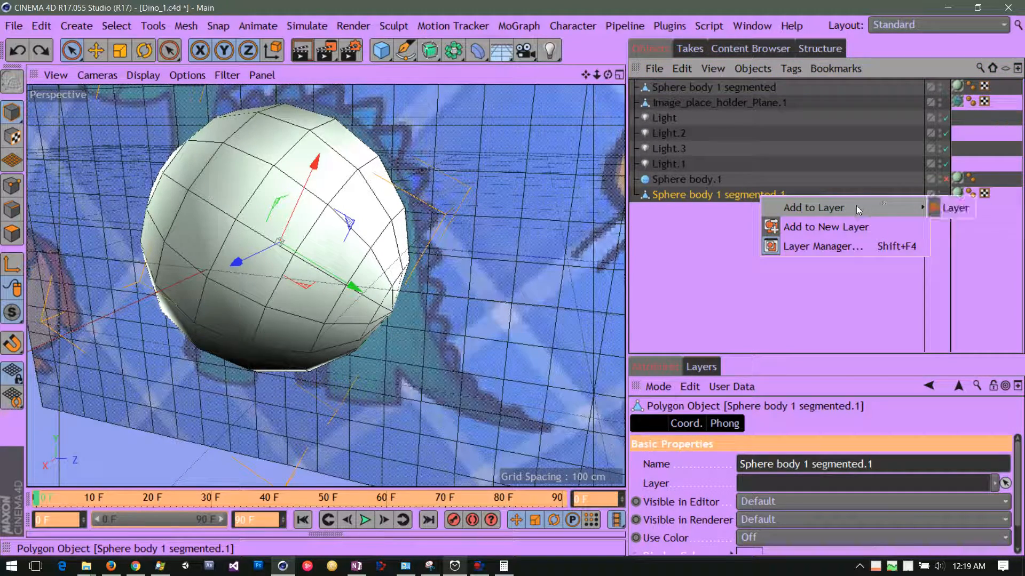
left_click(952, 209)
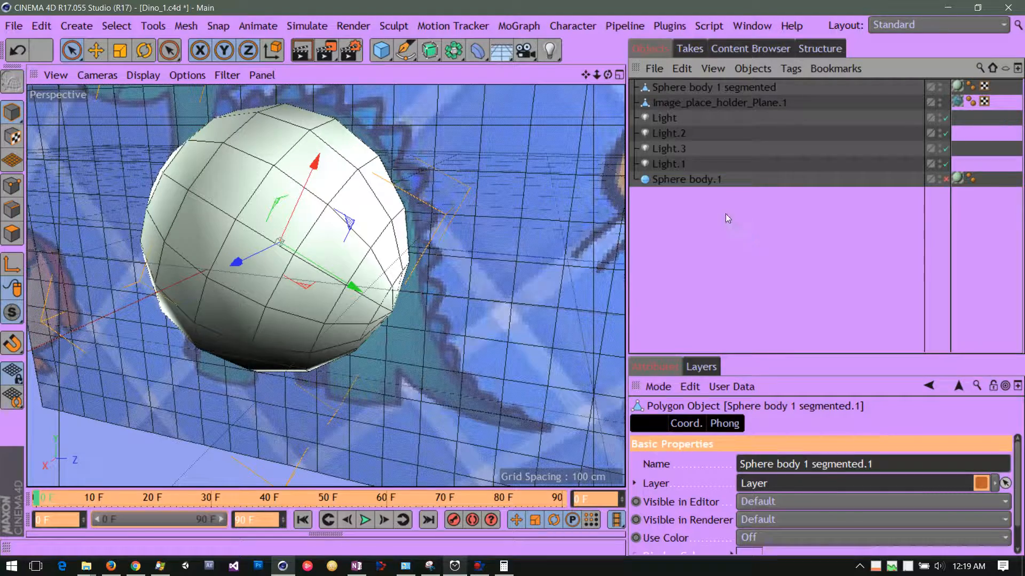
left_click(929, 178)
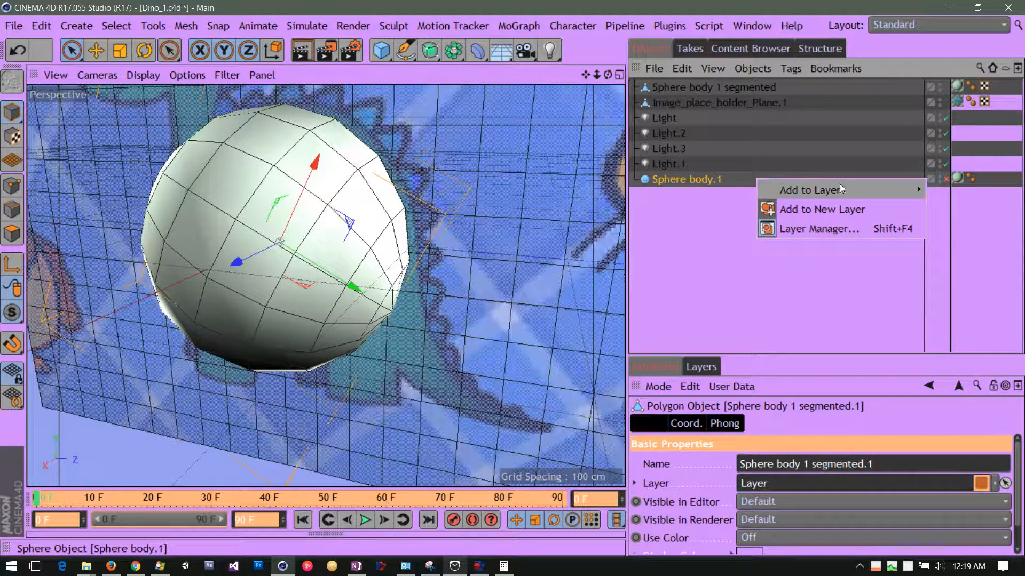
mouse_move(841, 190)
left_click(935, 189)
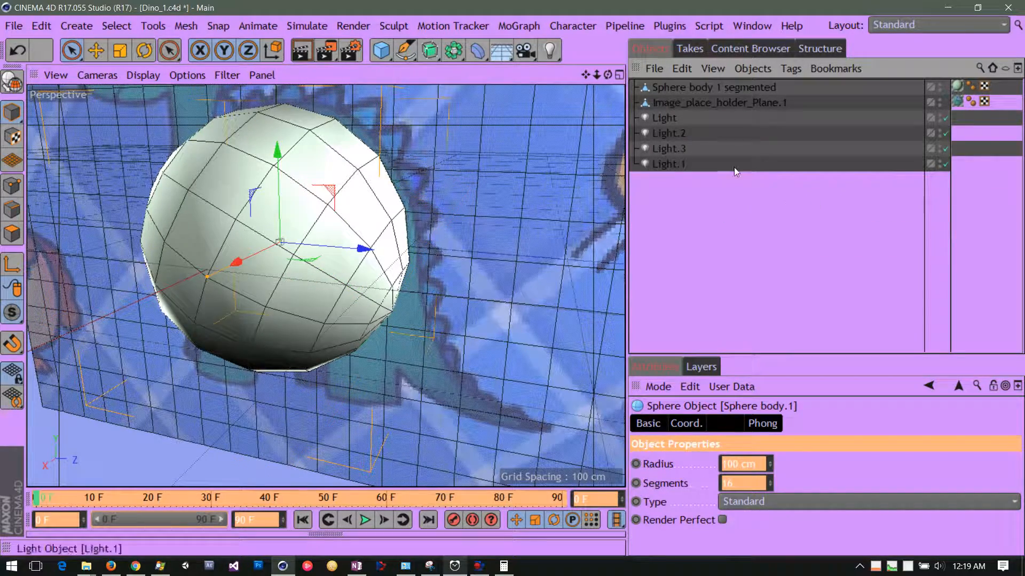
left_click_drag(586, 74, 665, 110)
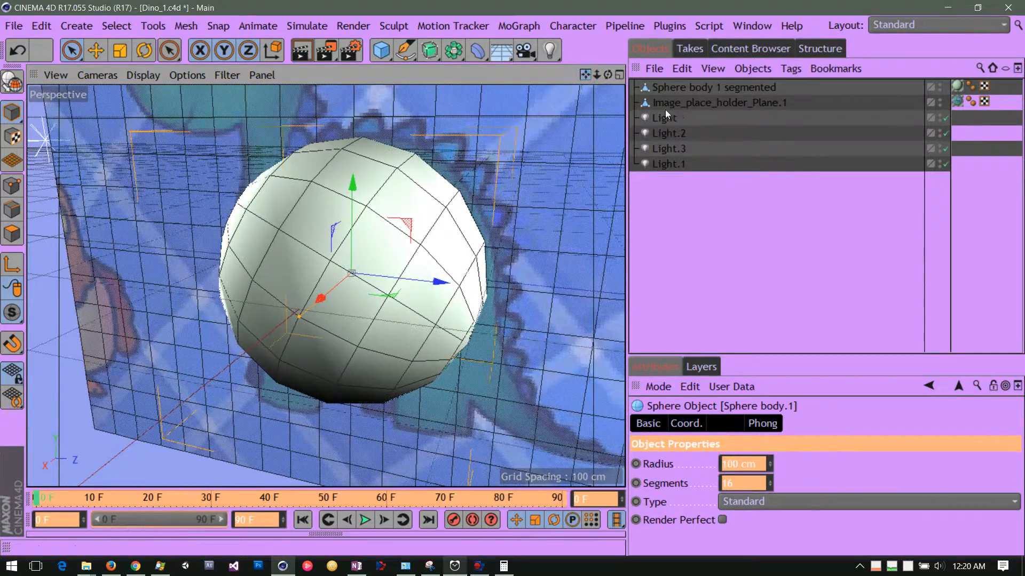
- Select the pole point of Sphere body 1 segmented with Live Selection and pull it outward along its Y axis into a pointed tail tip
left_click_drag(608, 75, 517, 37)
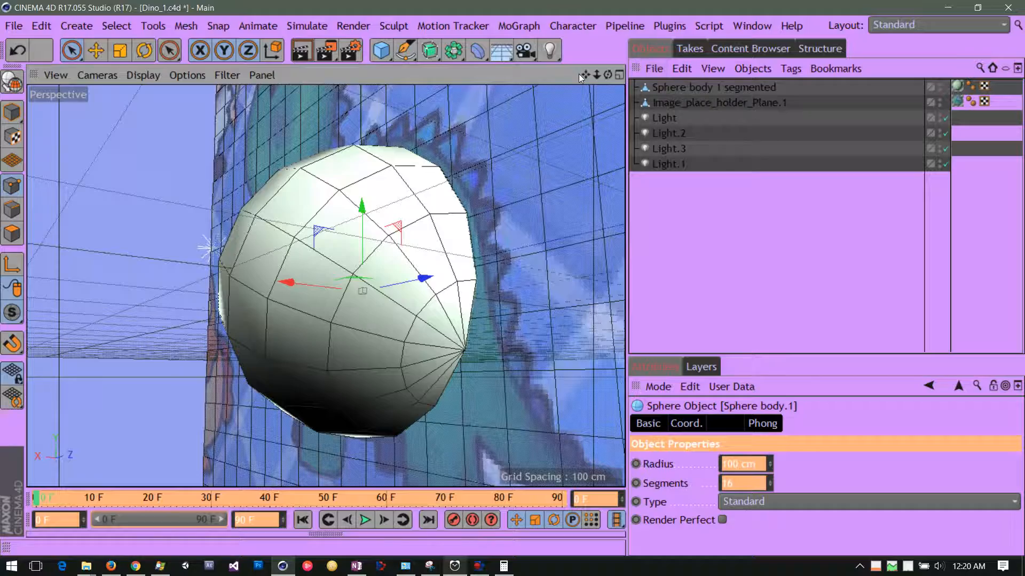
left_click_drag(586, 74, 550, 53)
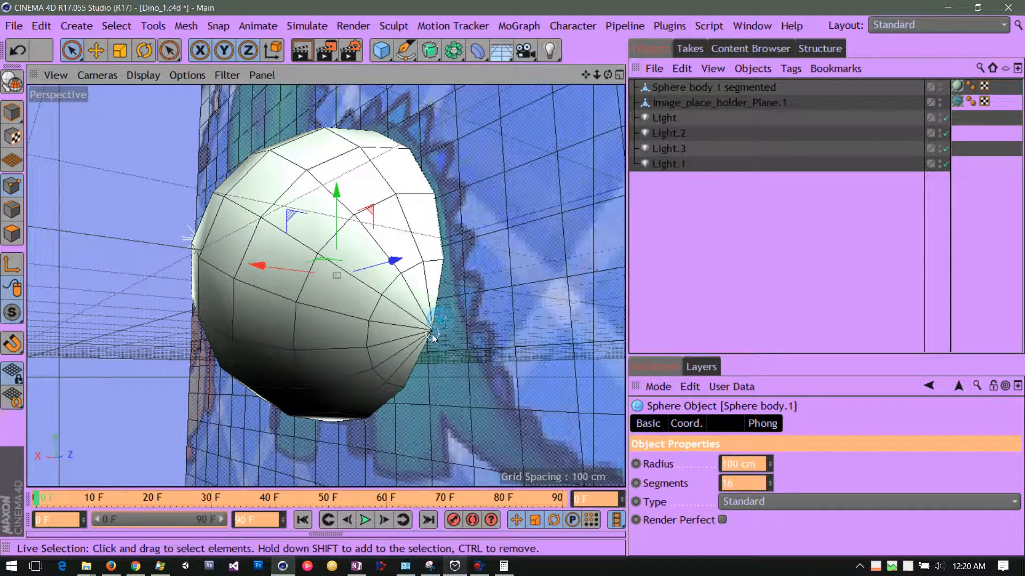
left_click(648, 87)
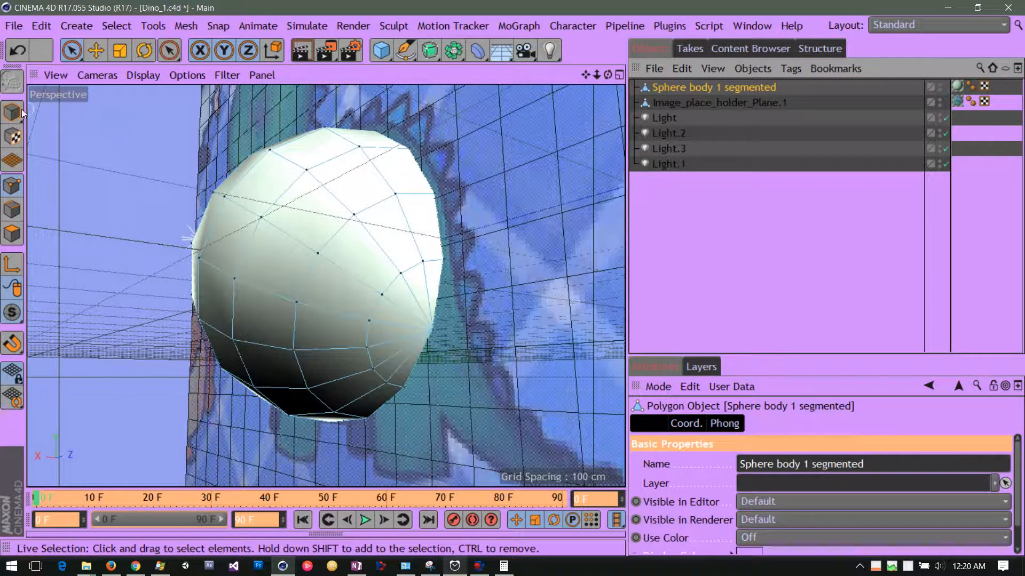
left_click(11, 187)
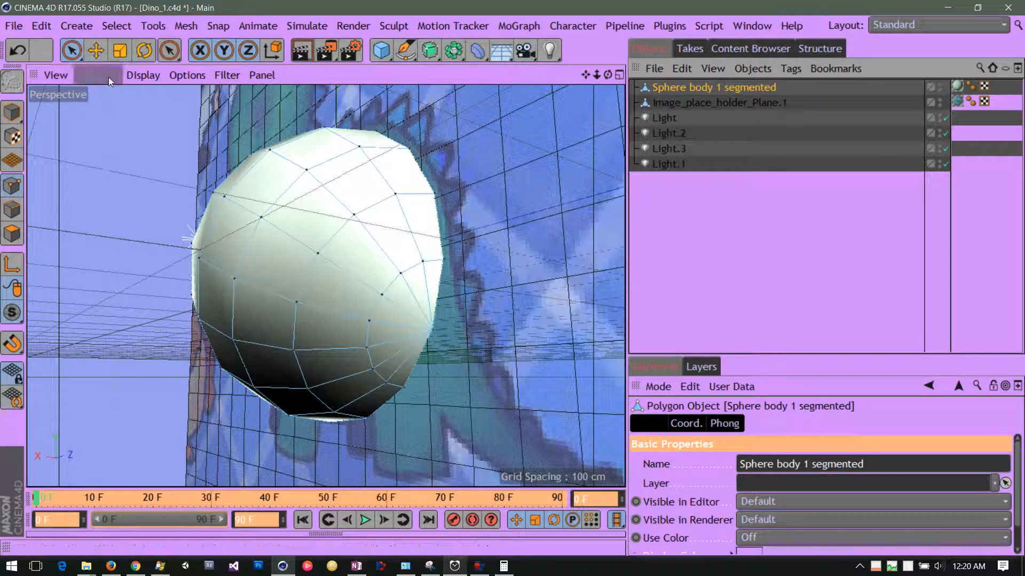
left_click(73, 52)
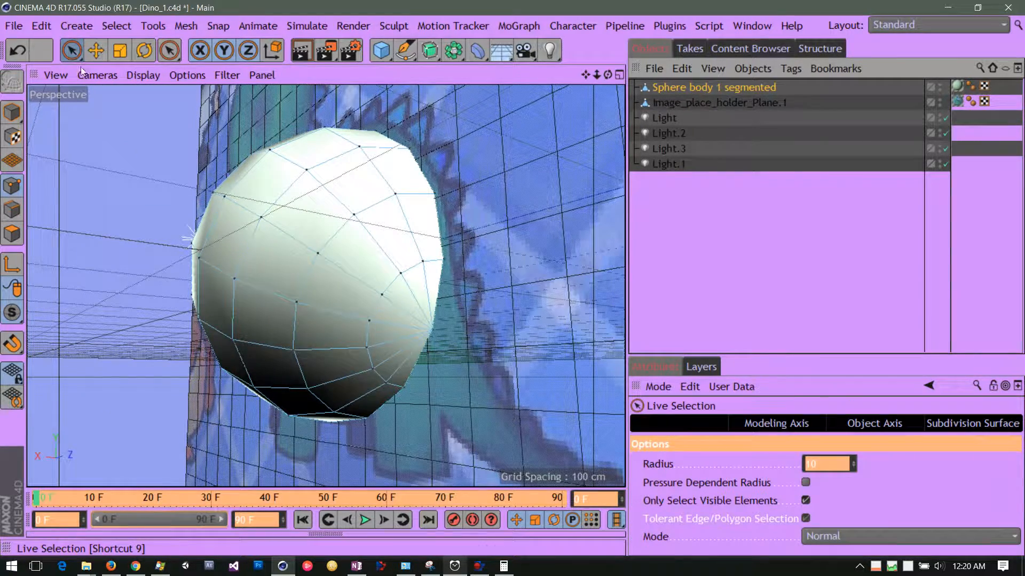
left_click(435, 331)
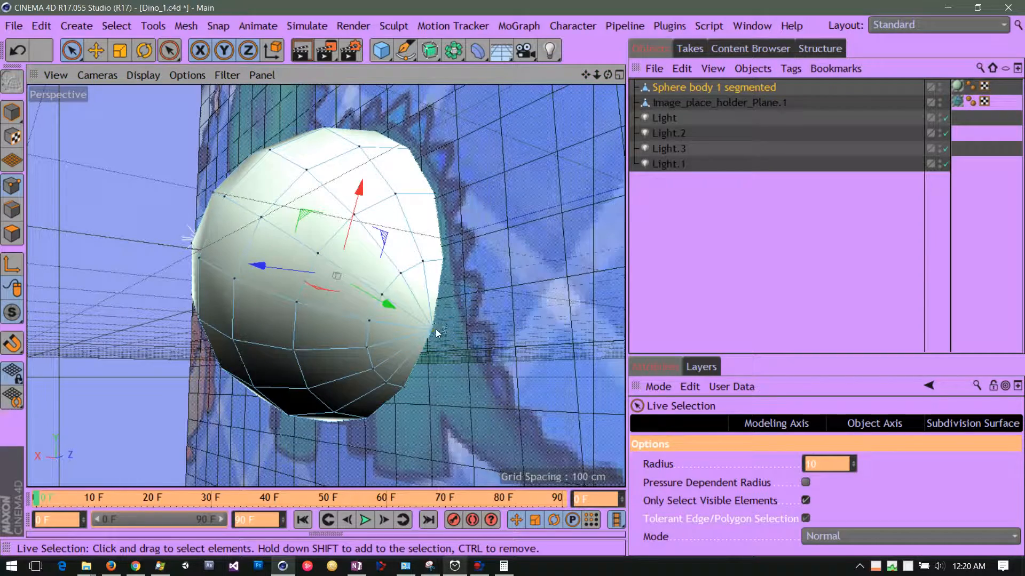
left_click(435, 330)
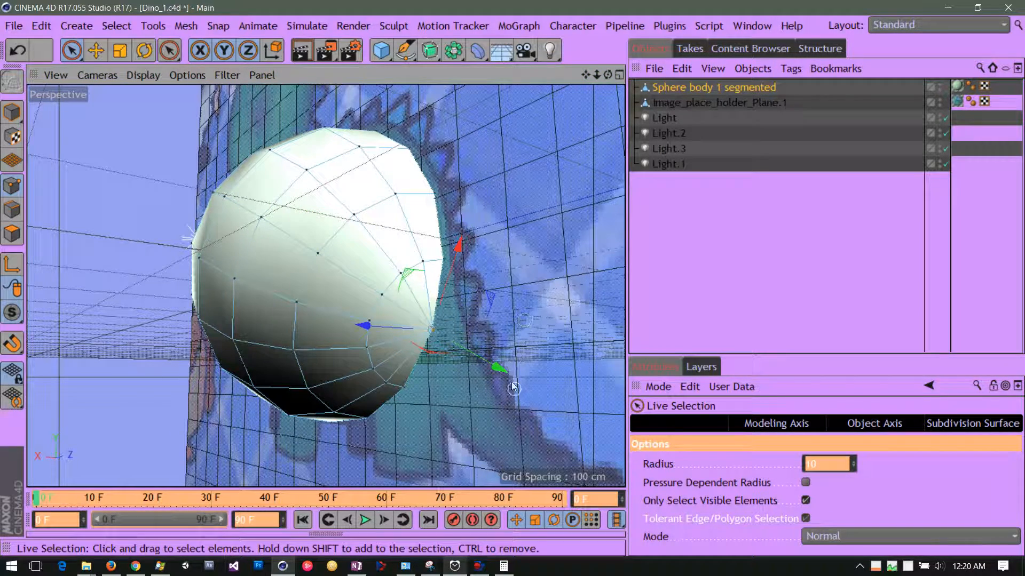
left_click_drag(496, 365, 551, 432)
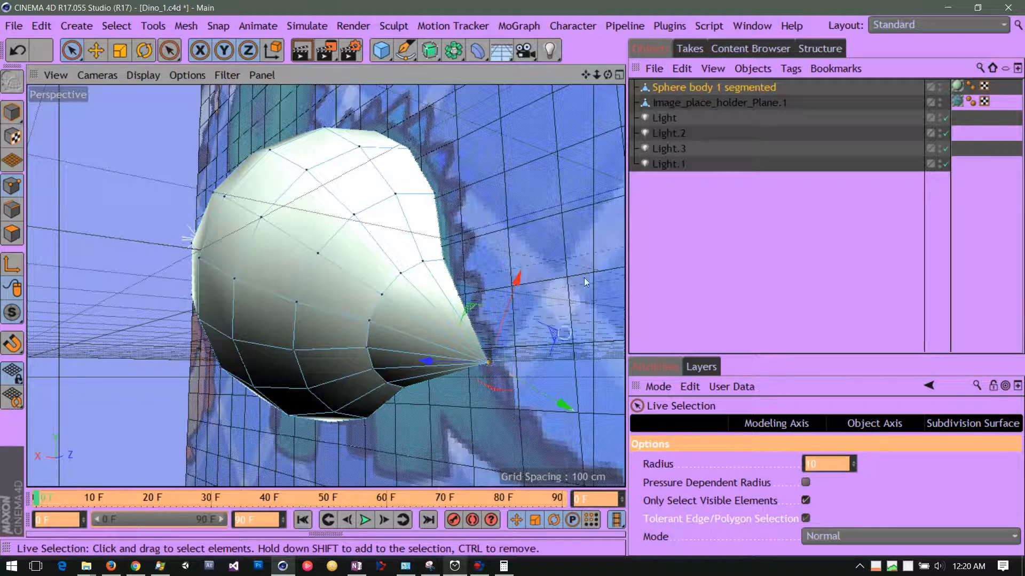
- Switch to Model mode, rotate Sphere body 1 segmented about its Z axis to lower the tail tip, and undo the rotation
left_click_drag(607, 75, 704, 143)
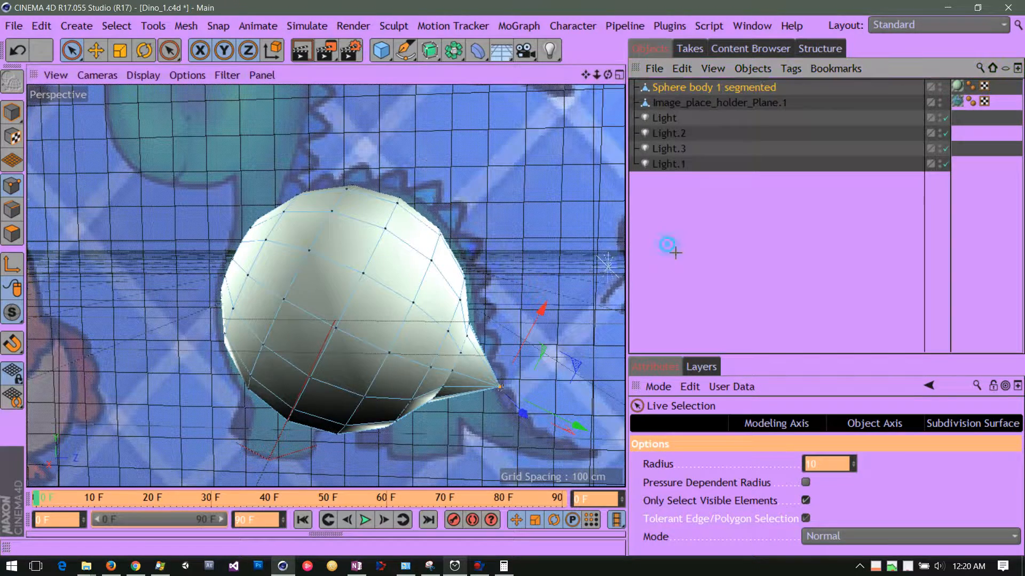
left_click(570, 235)
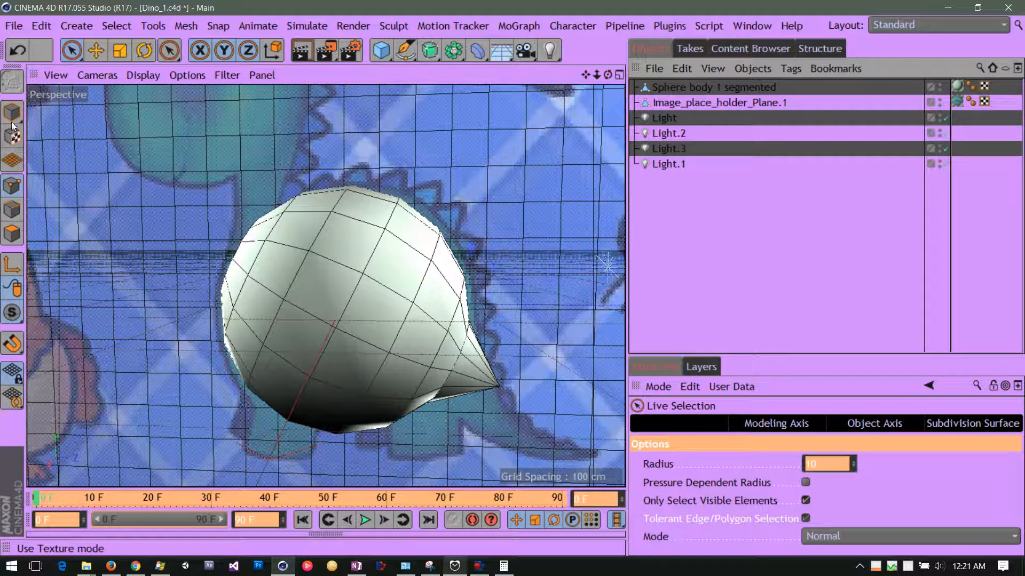
left_click_drag(11, 112, 60, 133)
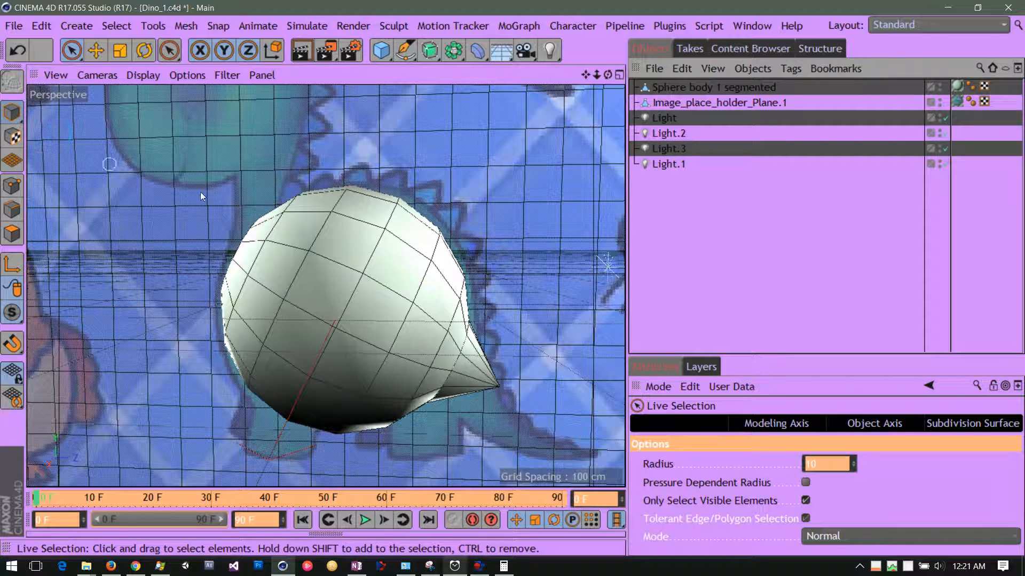
left_click(144, 51)
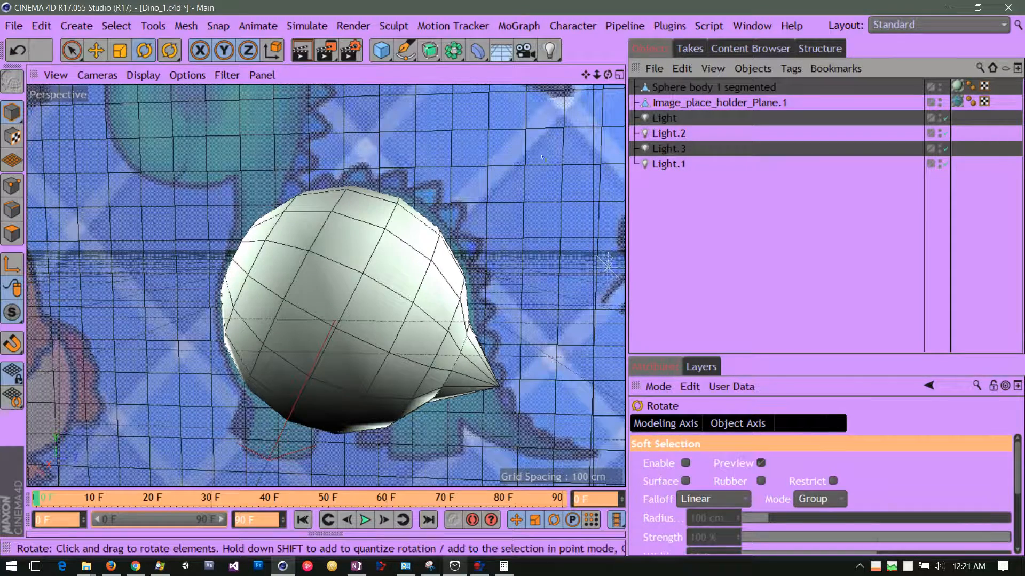
left_click(647, 88)
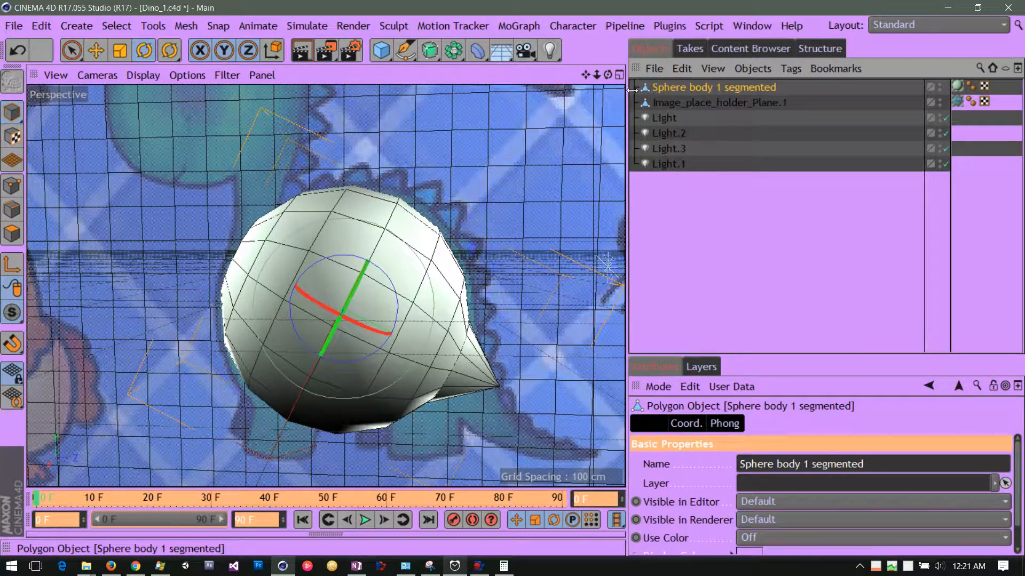
mouse_move(607, 75)
left_mouse_down()
mouse_move(672, 75)
mouse_move(609, 70)
left_mouse_up()
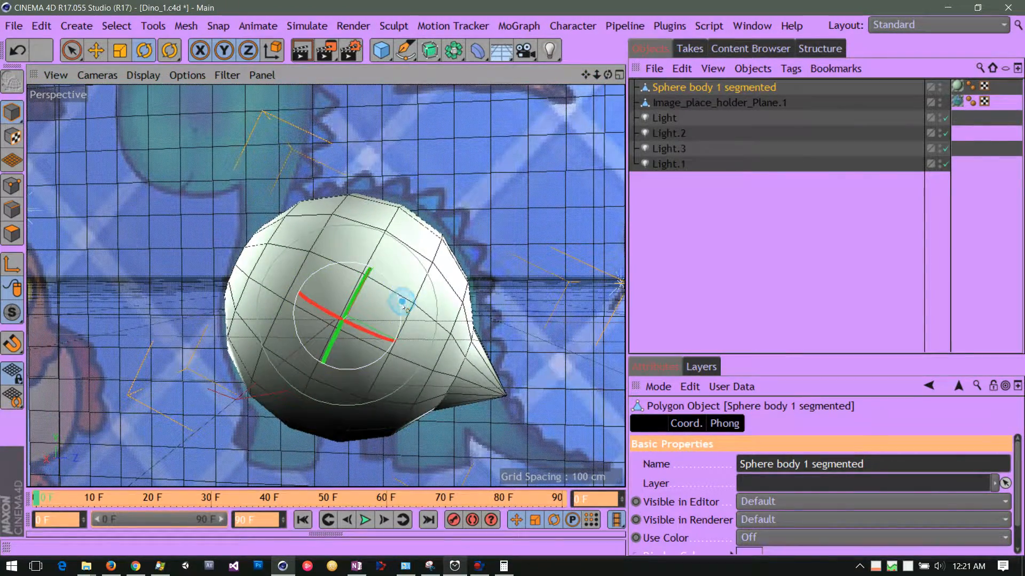
left_click_drag(402, 297, 409, 317)
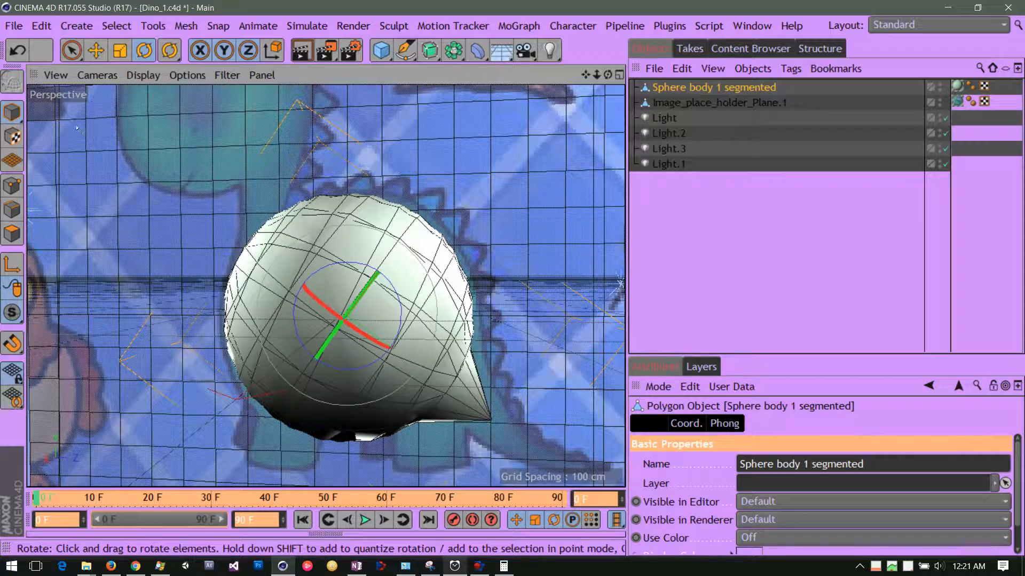
left_click(18, 51)
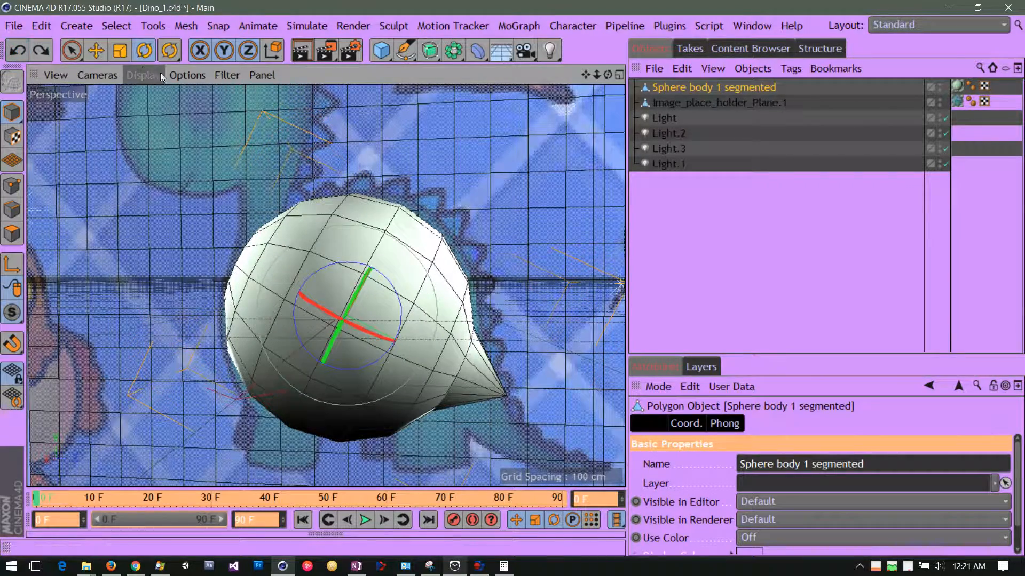
- Rotate the segmented sphere body twice about its Z axis from different viewing angles, and undo both rotations
left_click_drag(603, 78, 534, 136)
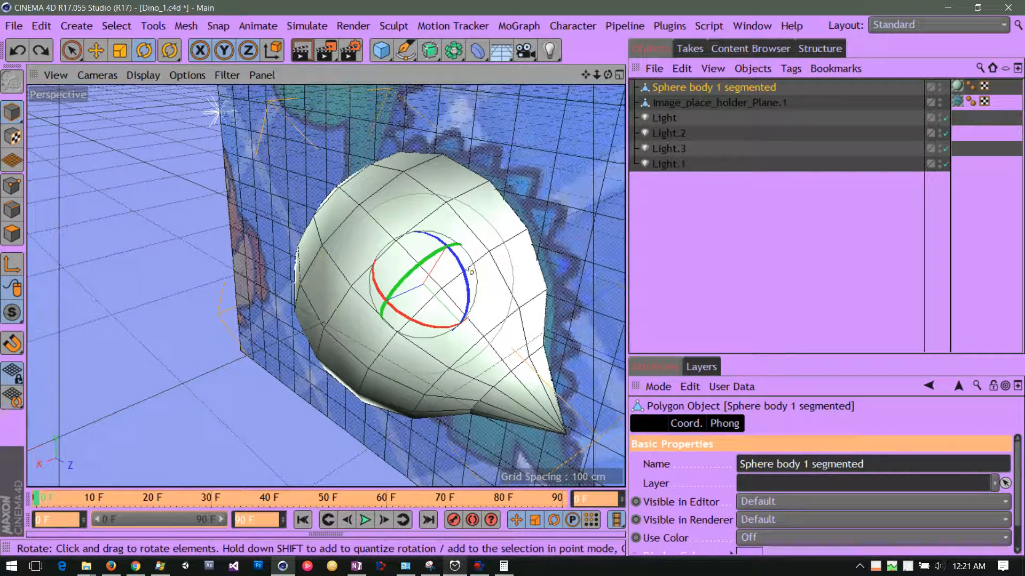
mouse_move(467, 275)
left_mouse_down()
mouse_move(470, 303)
mouse_move(469, 286)
left_mouse_up()
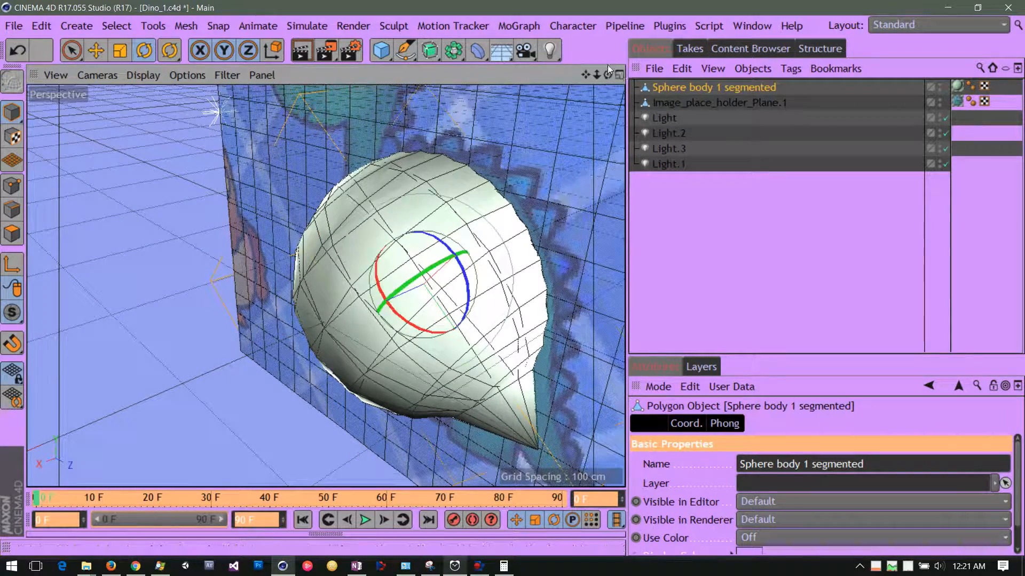
left_click_drag(608, 75, 651, 29)
left_click_drag(586, 75, 548, 80)
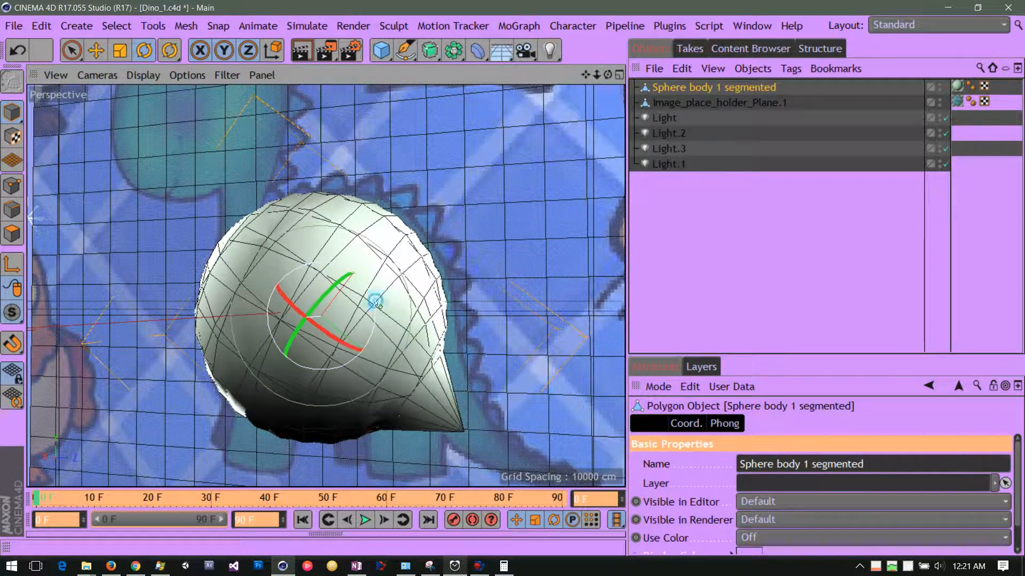
mouse_move(374, 302)
left_mouse_down()
mouse_move(368, 326)
mouse_move(378, 307)
left_mouse_up()
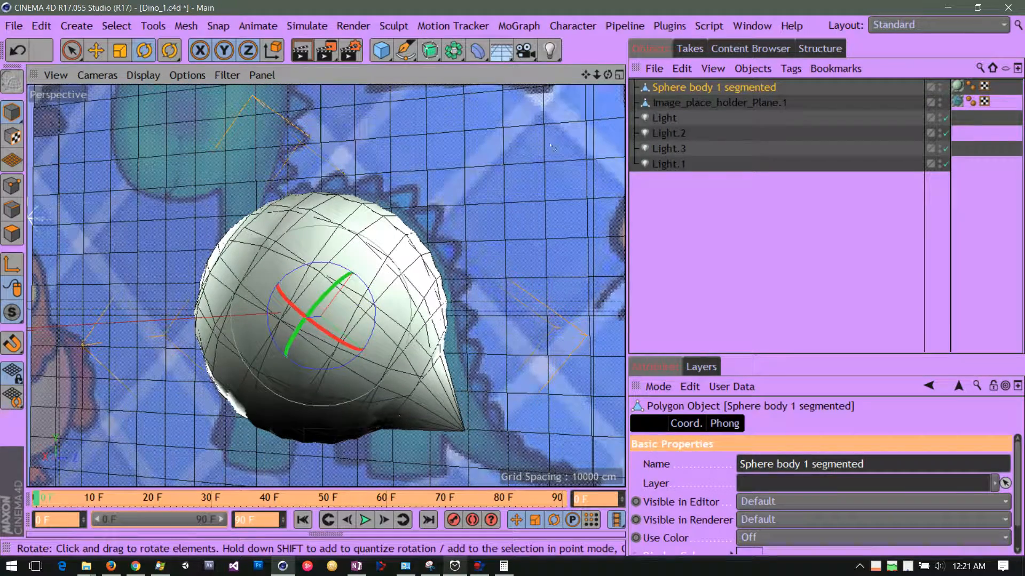
right_click_drag(586, 76, 543, 64)
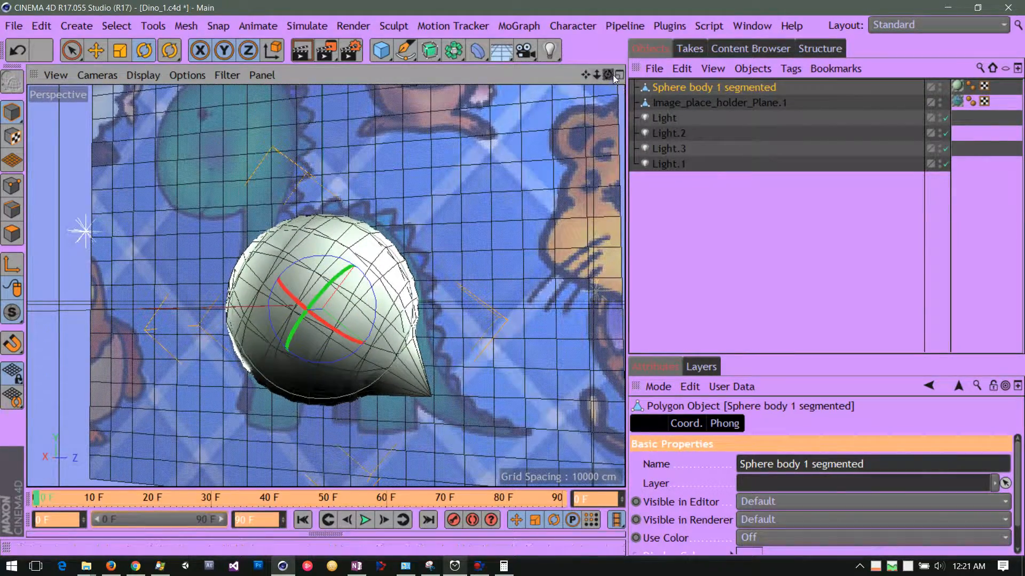
mouse_move(613, 76)
left_mouse_down()
mouse_move(677, 103)
mouse_move(726, 107)
mouse_move(617, 80)
left_mouse_up()
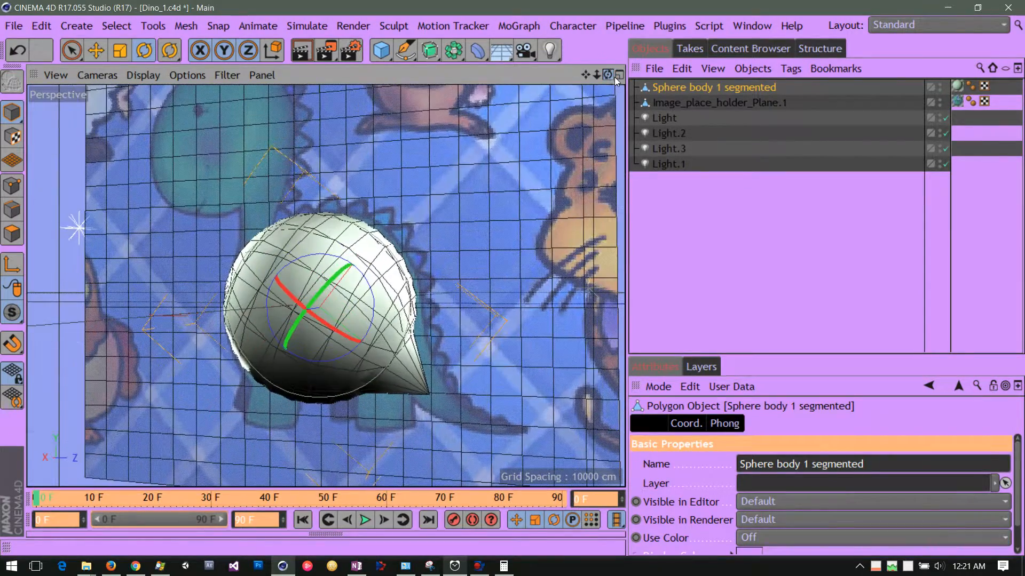
left_click(19, 54)
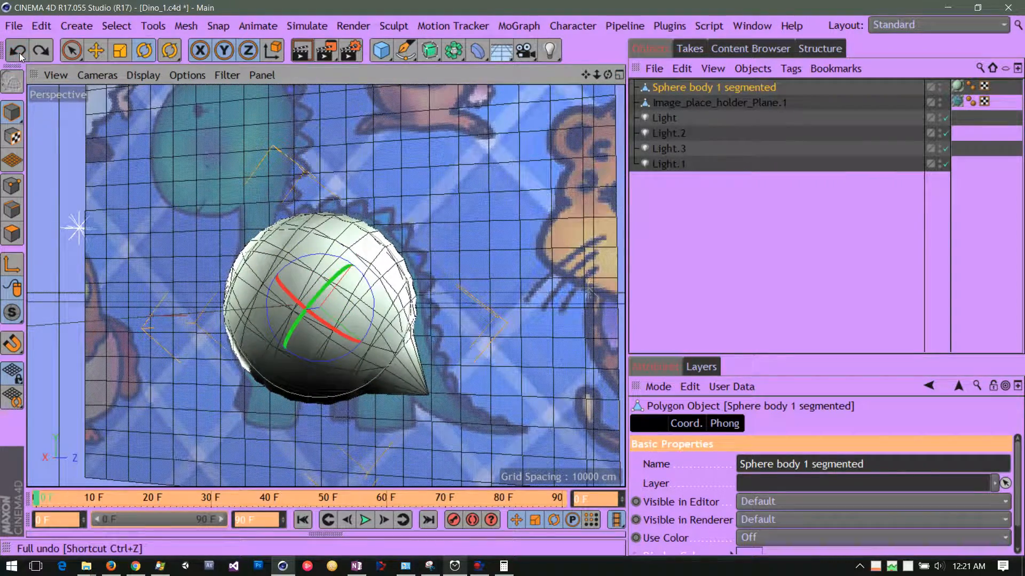
left_click(19, 54)
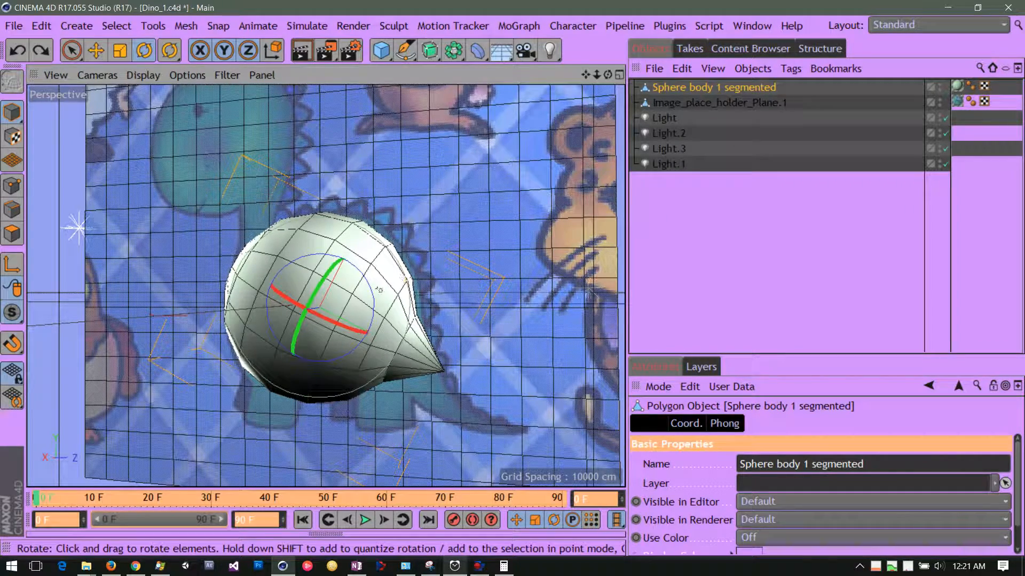
- Rotate the segmented sphere body about its Z axis, move it along its Y axis off the sphere underneath, and undo both changes
mouse_move(372, 291)
left_mouse_down()
mouse_move(374, 275)
mouse_move(367, 306)
mouse_move(369, 289)
left_mouse_up()
left_click(96, 51)
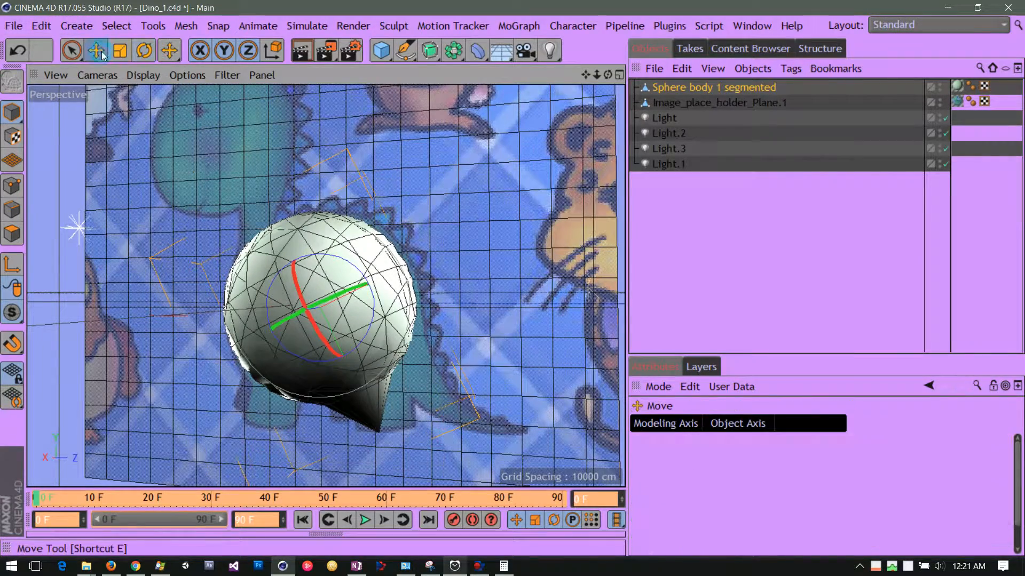
left_click_drag(342, 375, 314, 278)
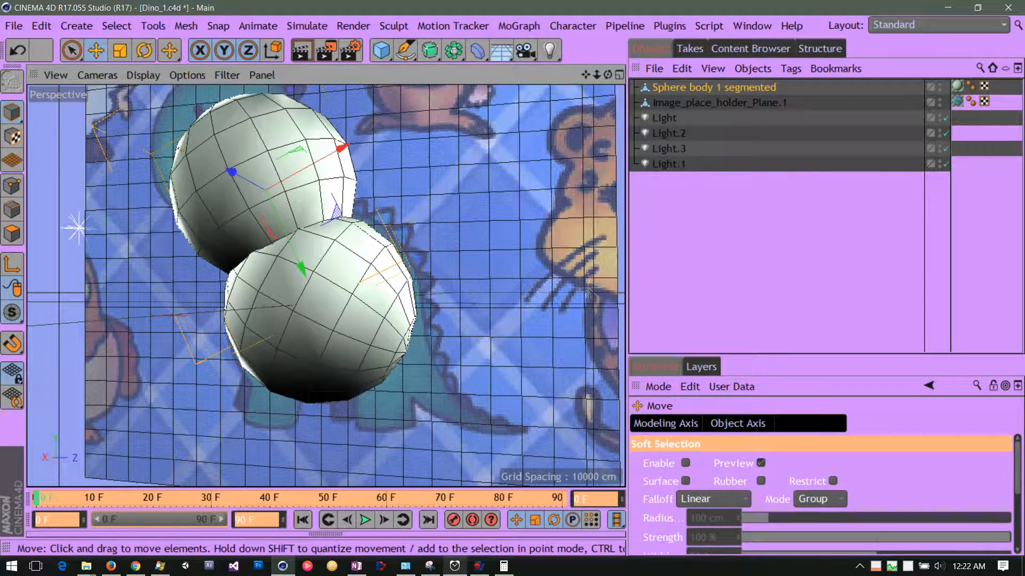
left_click(20, 50)
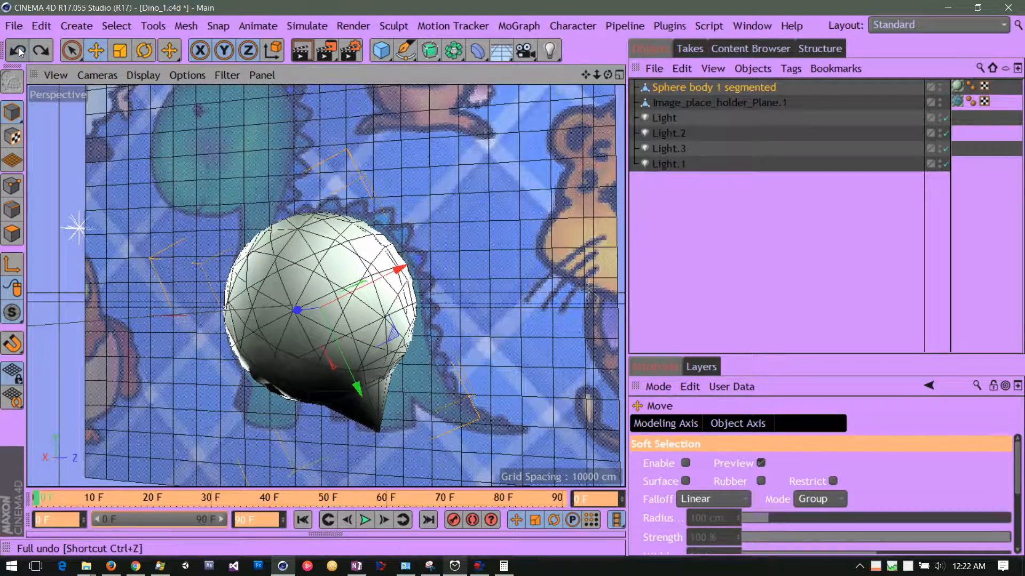
left_click(19, 50)
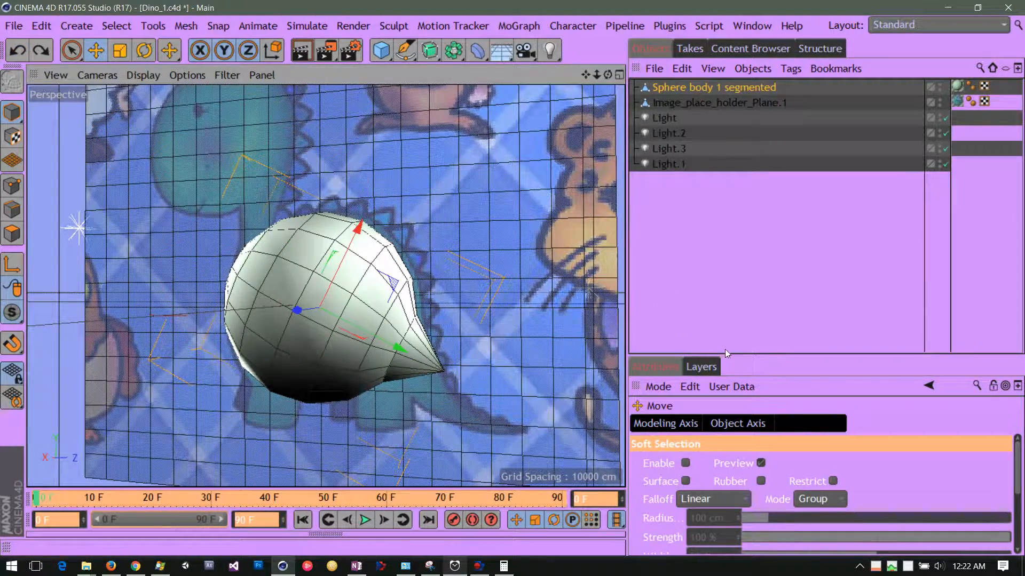
- Open the layer list, enlarge it, and toggle the editor visibility of the layer named Layer
left_click(701, 367)
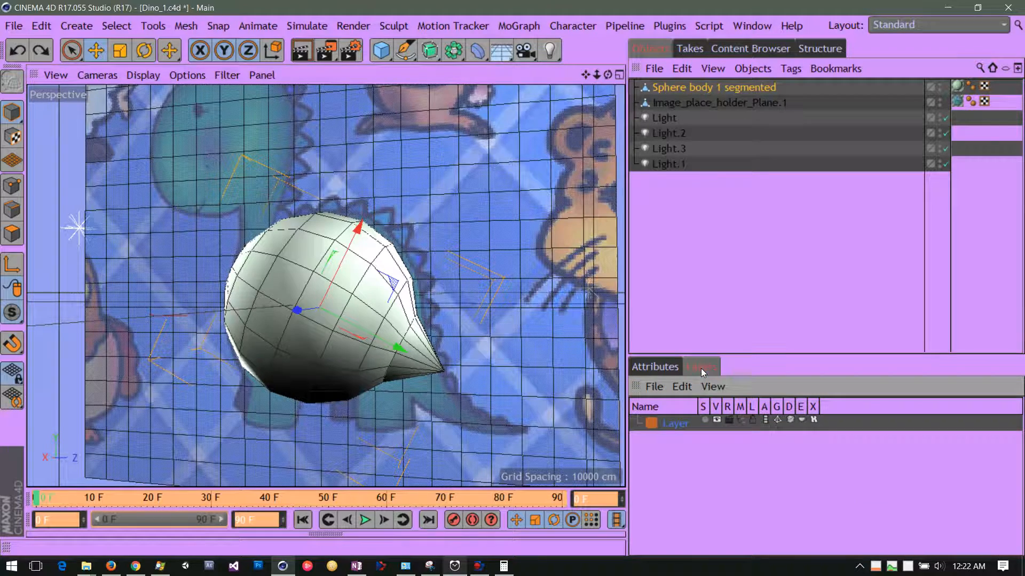
left_click(651, 424)
left_click_drag(780, 358, 788, 192)
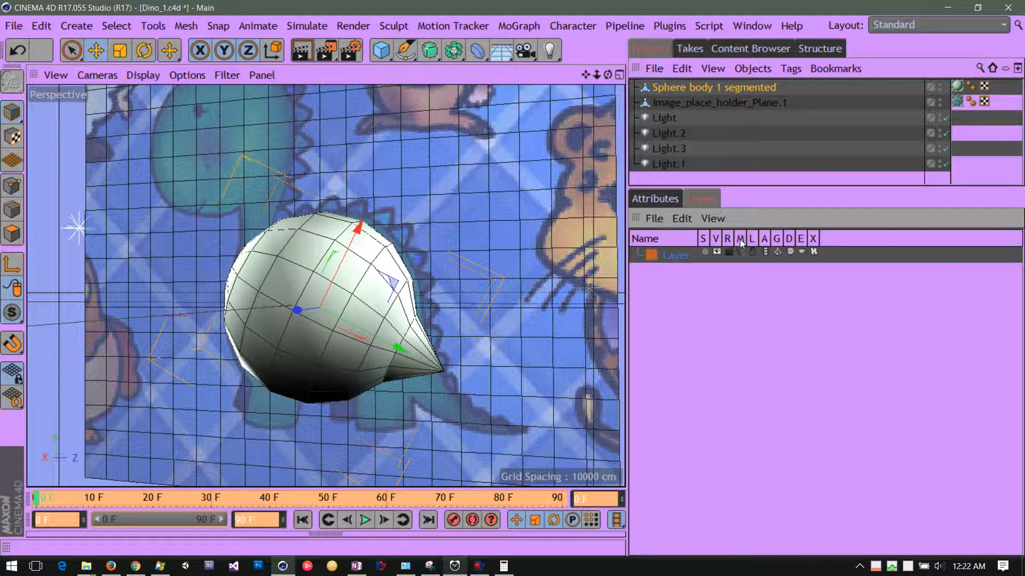
left_click(717, 251)
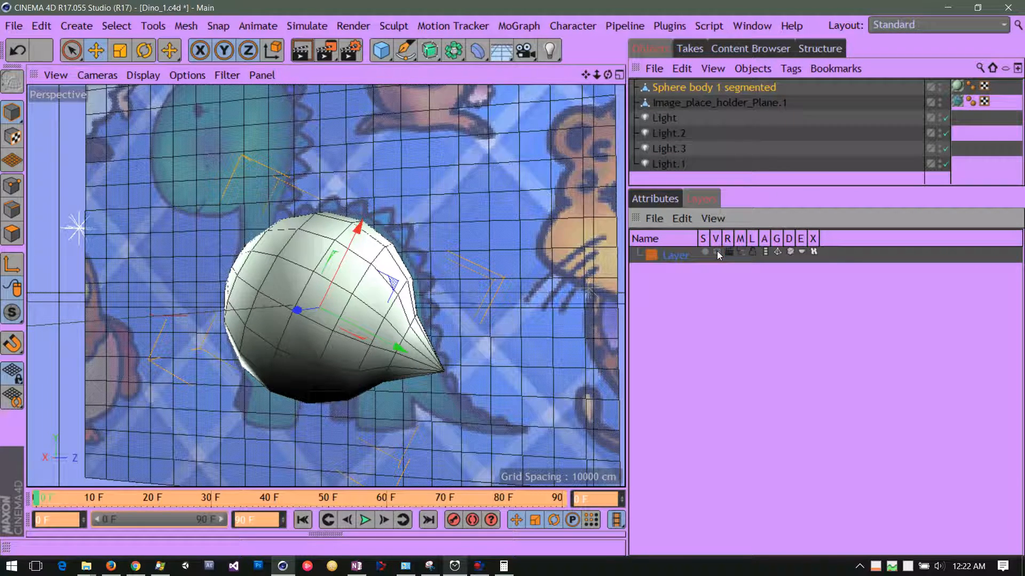
left_click(717, 251)
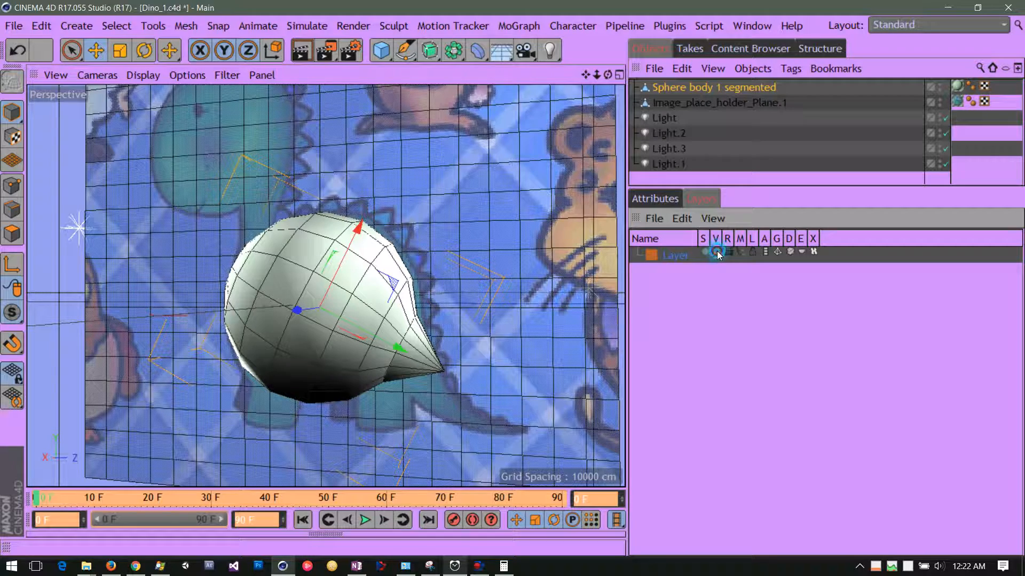
left_click(716, 252)
- Show the objects of the layer named Layer in the object list, enlarge that list, and switch the layer's editor visibility twice
left_click(741, 253)
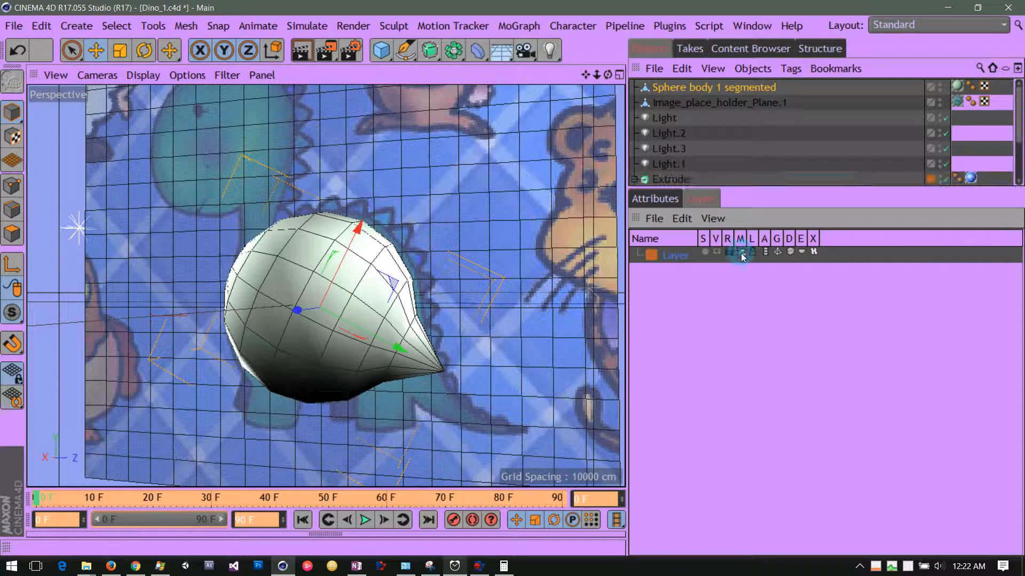
left_click_drag(752, 196, 739, 378)
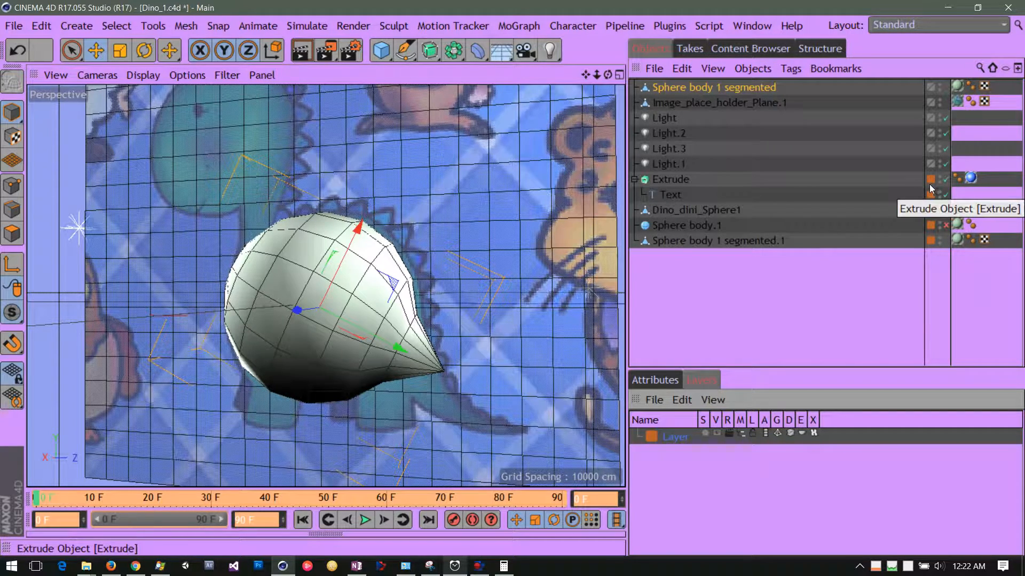
left_click(716, 434)
left_click(717, 434)
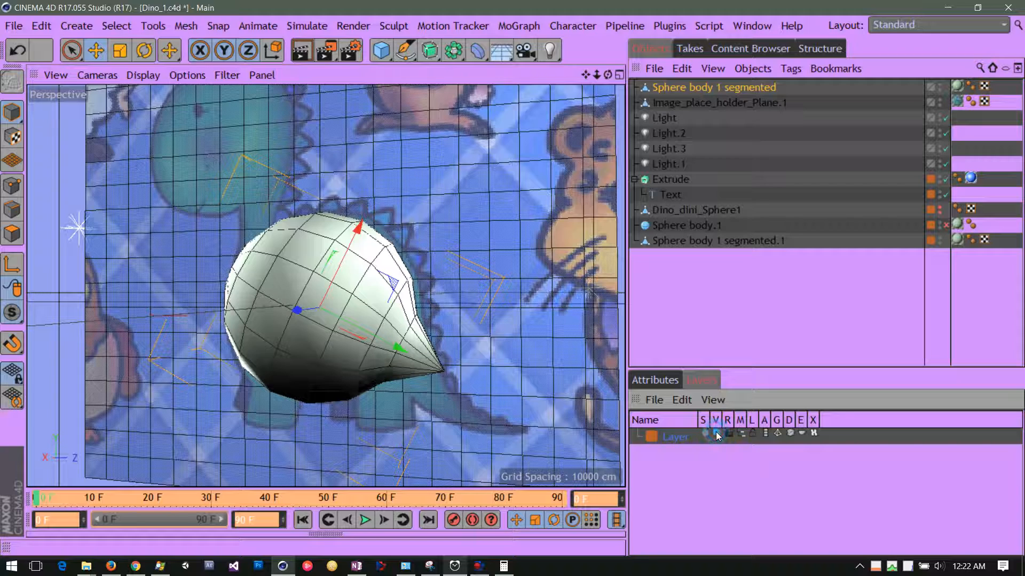
- Turn off the individual visibility of the backup Sphere body 1 segmented.1, and hide the layer named Layer in the editor
left_click(717, 434)
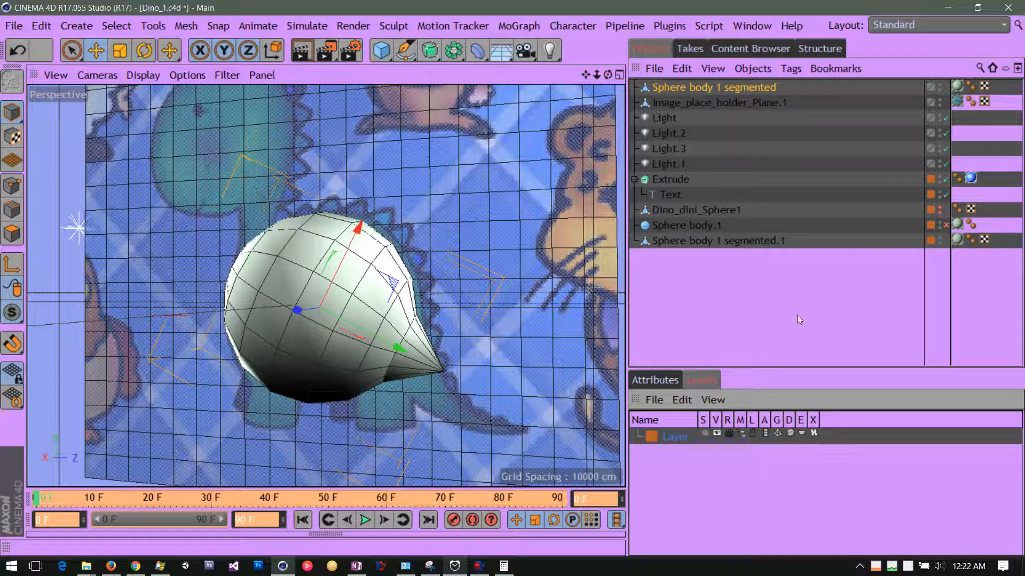
left_click(673, 229)
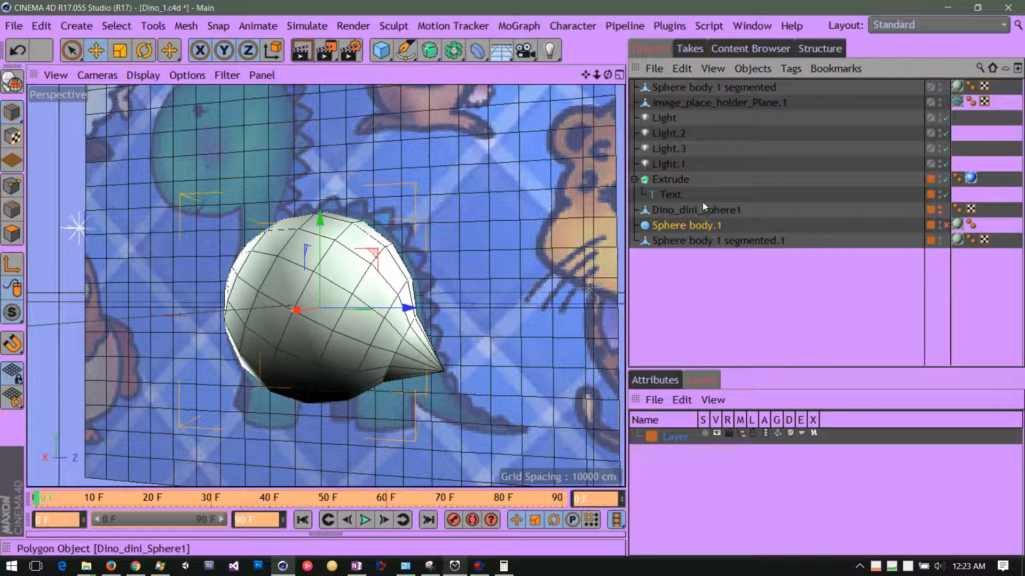
left_click(704, 241)
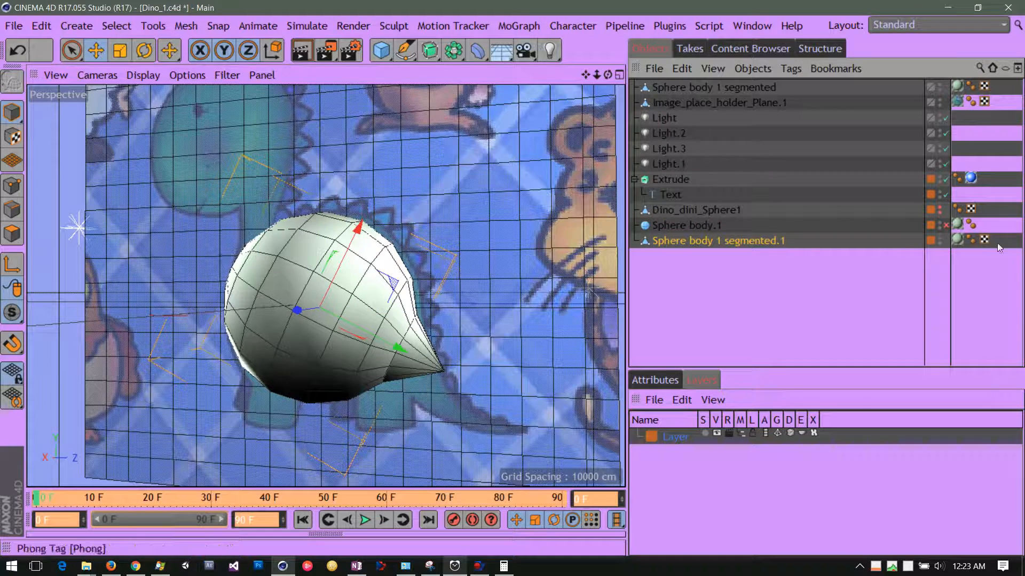
left_click(939, 239)
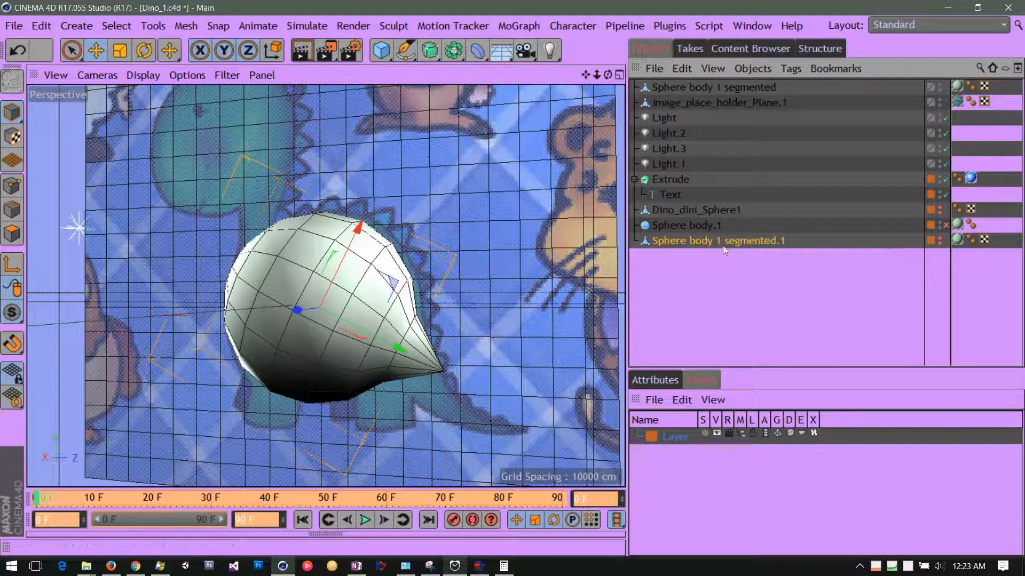
left_click(717, 434)
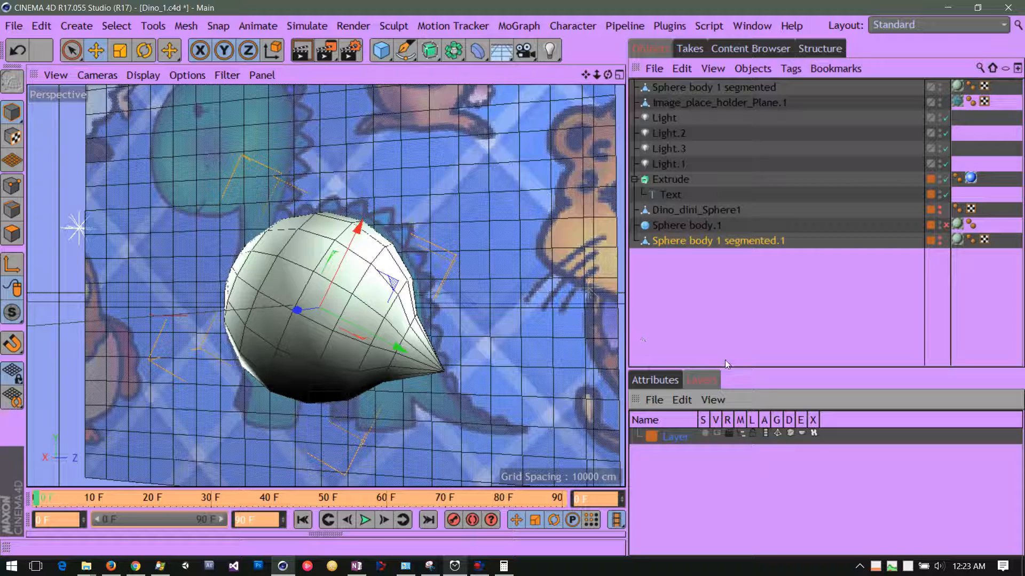
- Switch the manager visibility of the layer named Layer so its objects are hidden from the object list
left_click(741, 438)
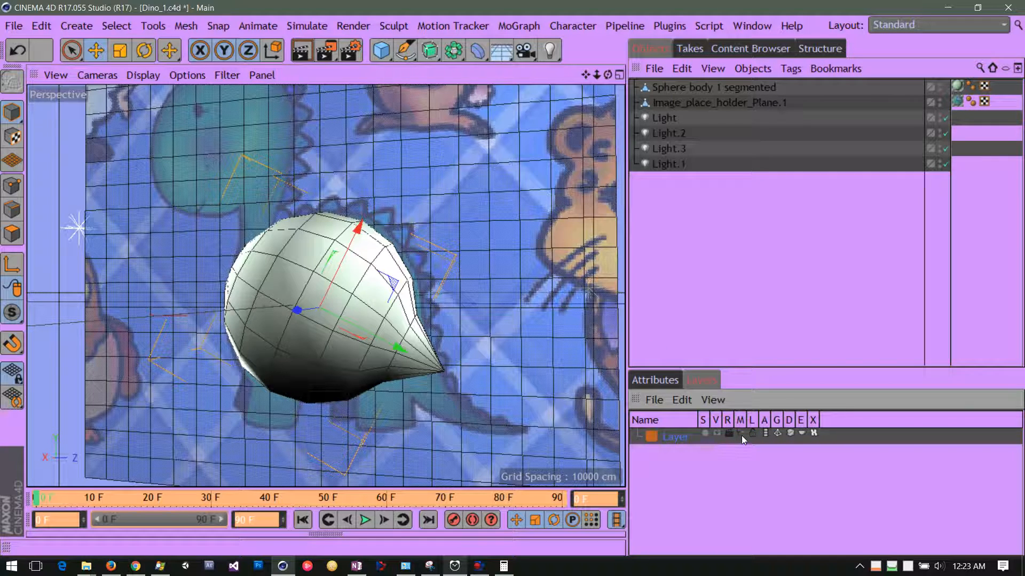
left_click(741, 436)
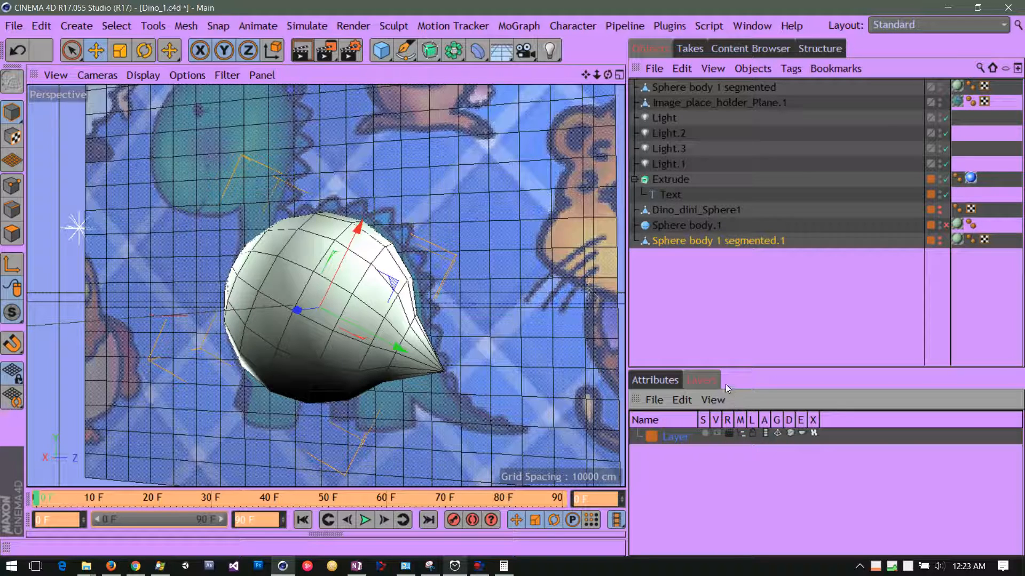
left_click(742, 435)
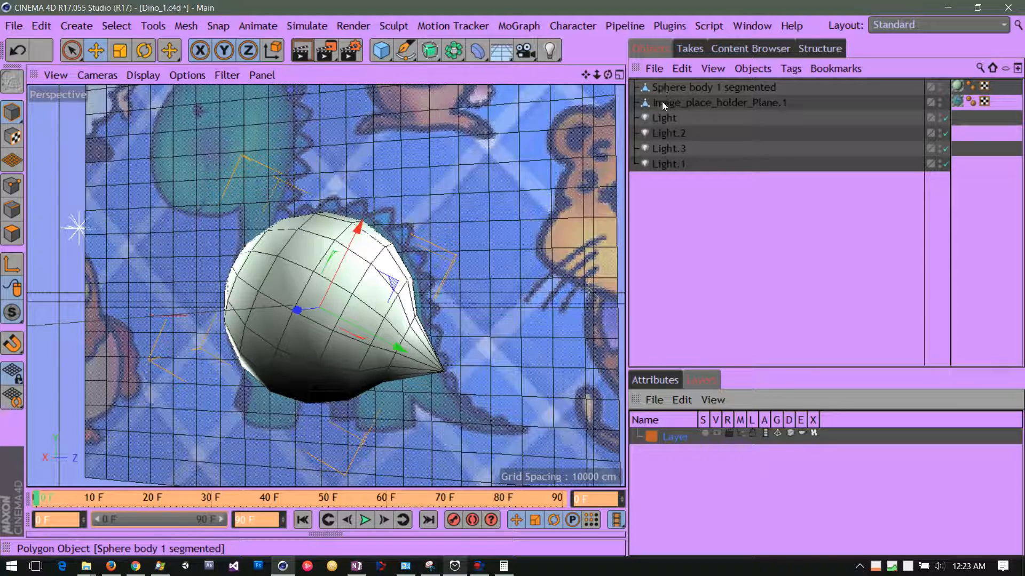
- Try to assign the four lights, Light through Light.1, to a layer together as one selection
left_click(694, 87)
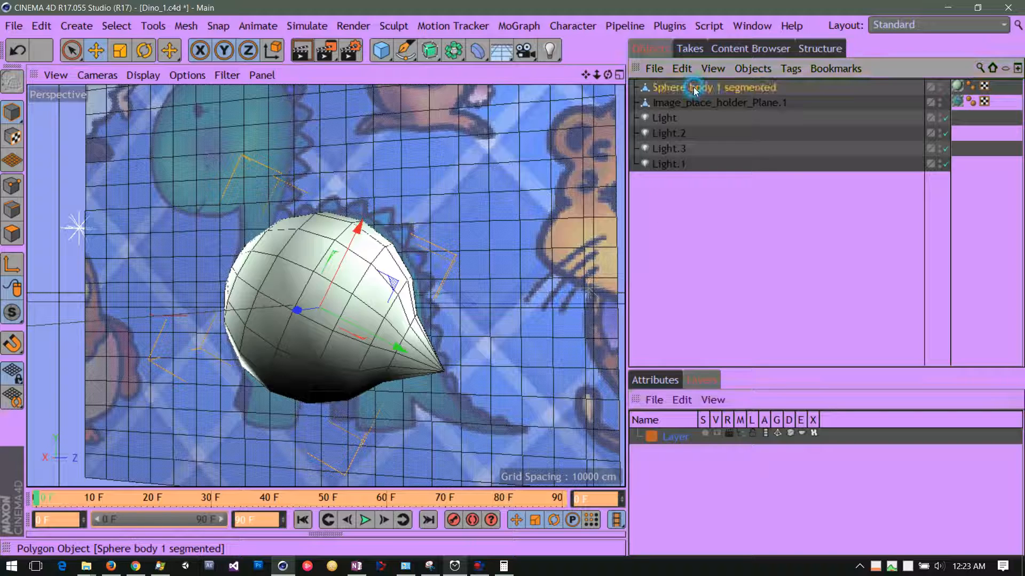
left_click(671, 117)
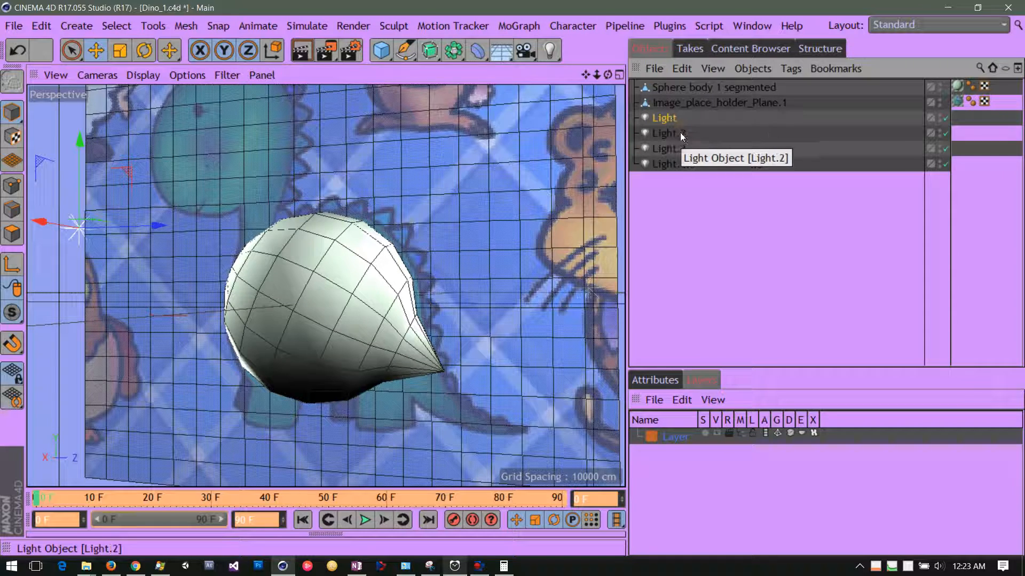
left_click(662, 164, "shift")
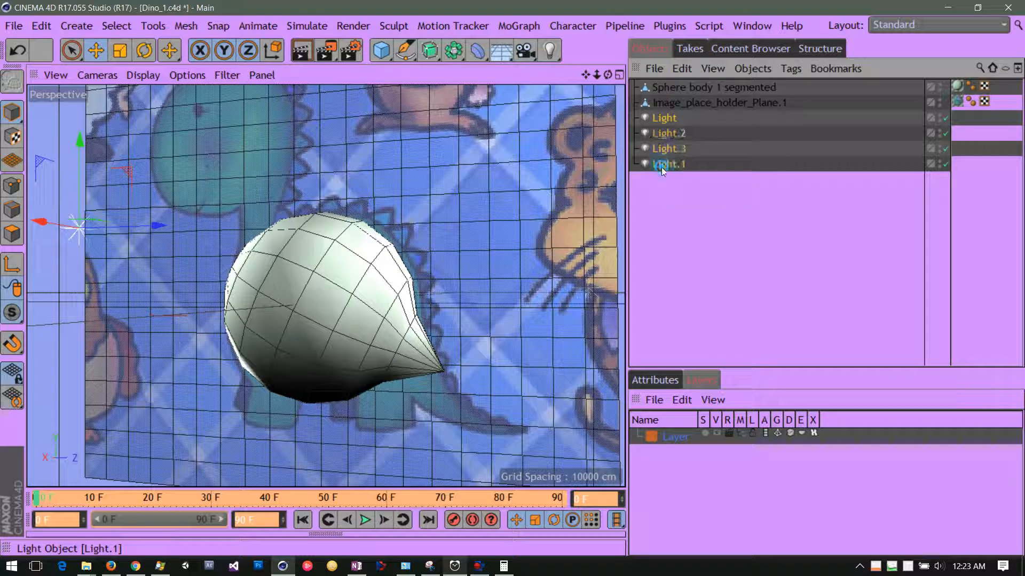
left_click(665, 118)
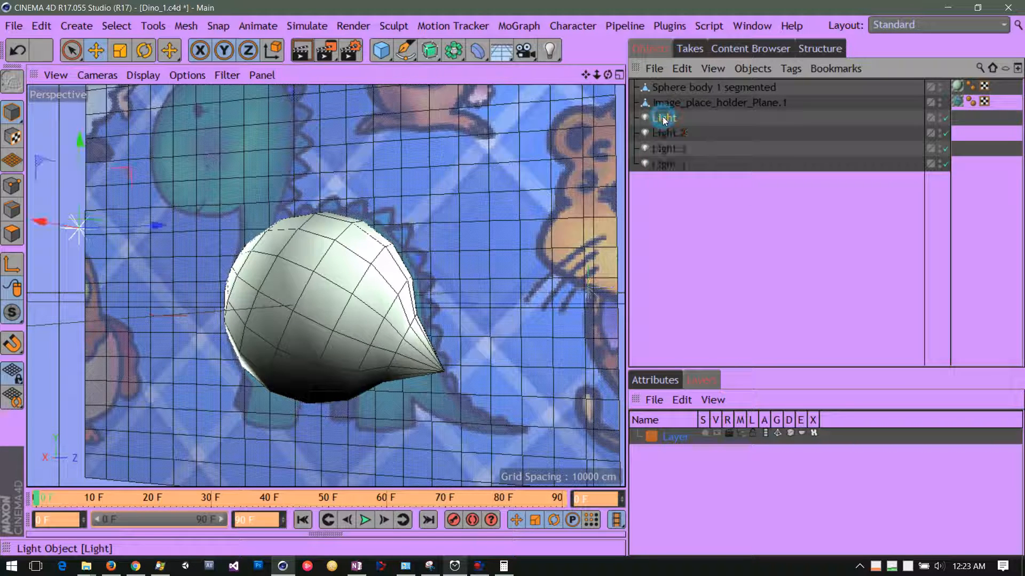
left_click(666, 166, "shift")
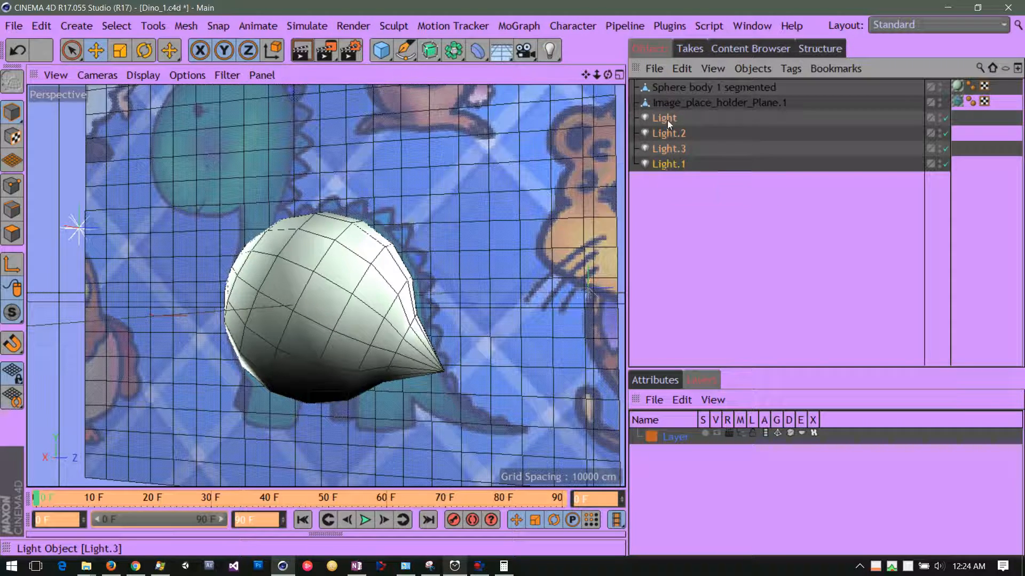
right_click(930, 120)
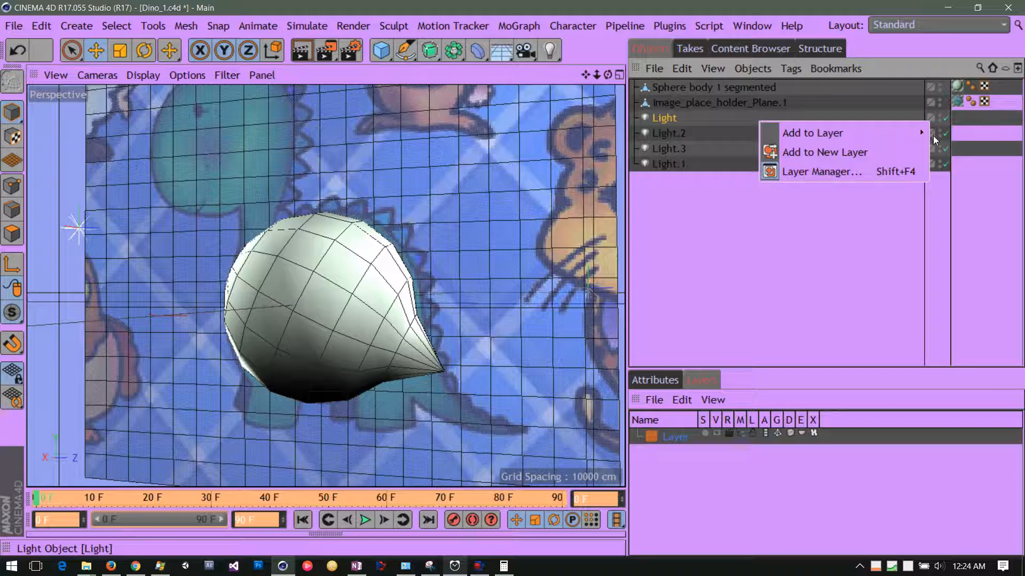
left_click(933, 136)
right_click(931, 136)
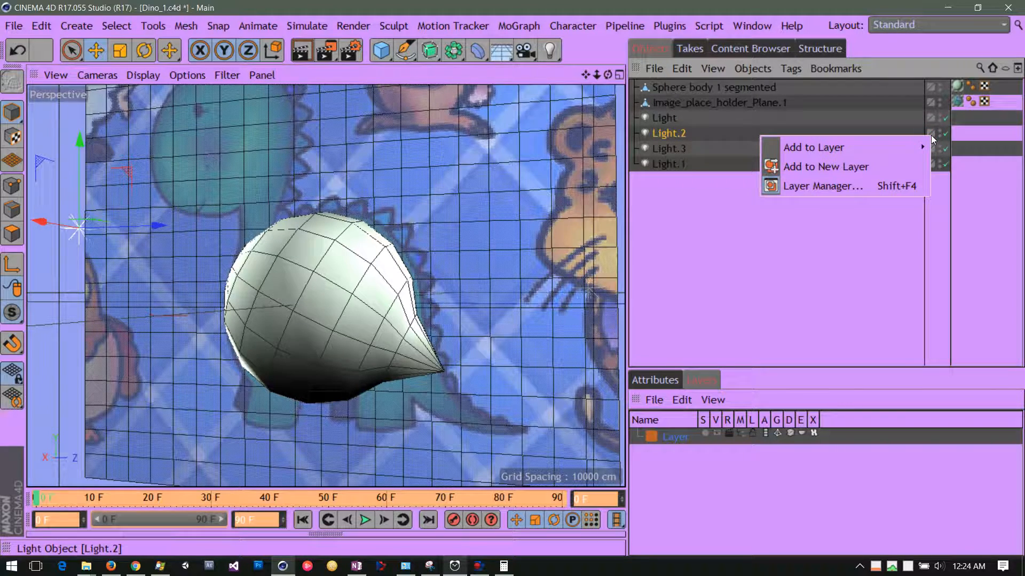
left_click(670, 118)
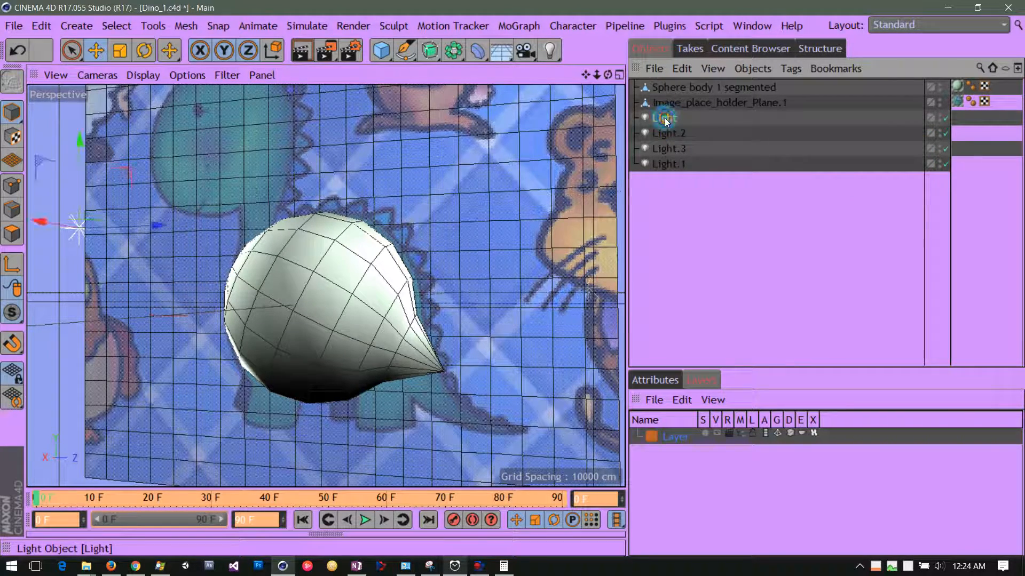
left_click(663, 166, "shift")
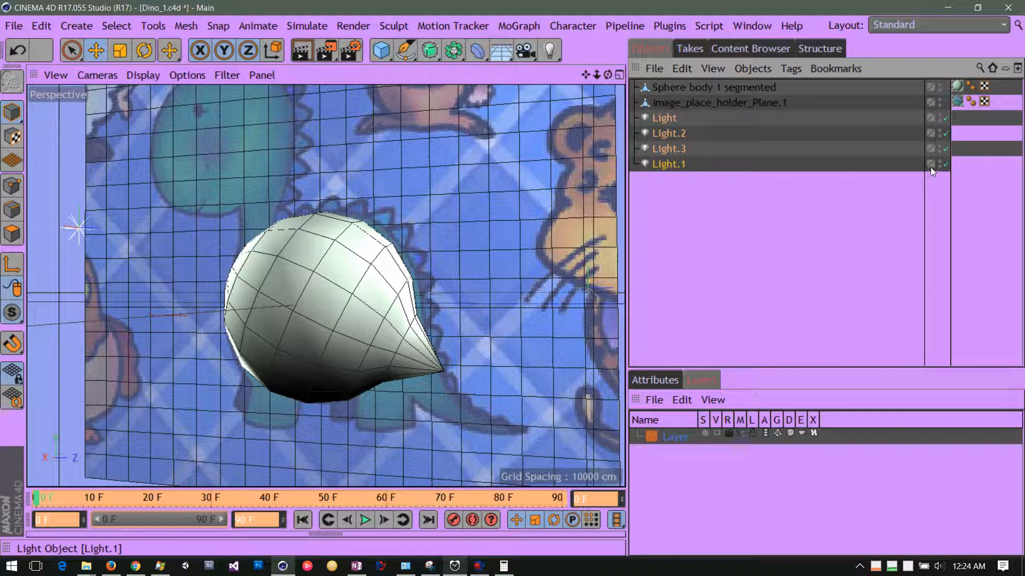
- Add the object named Light to a new layer
left_click(931, 119)
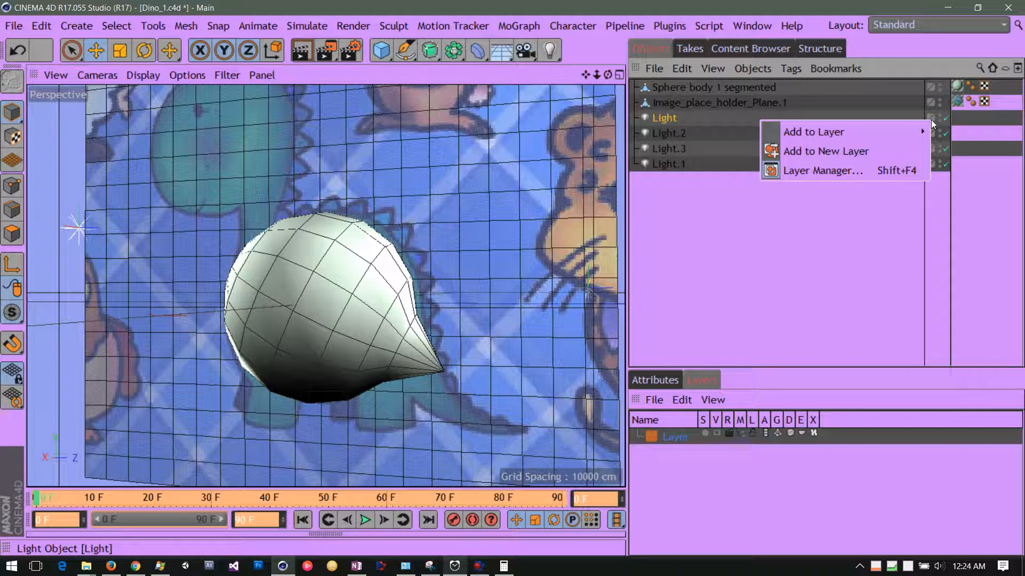
mouse_move(829, 132)
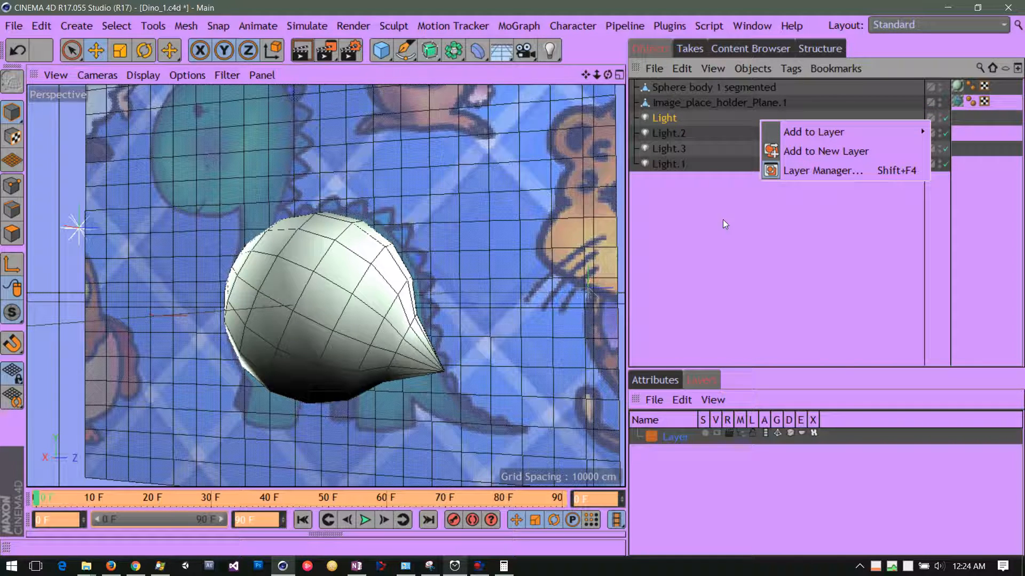
mouse_move(895, 123)
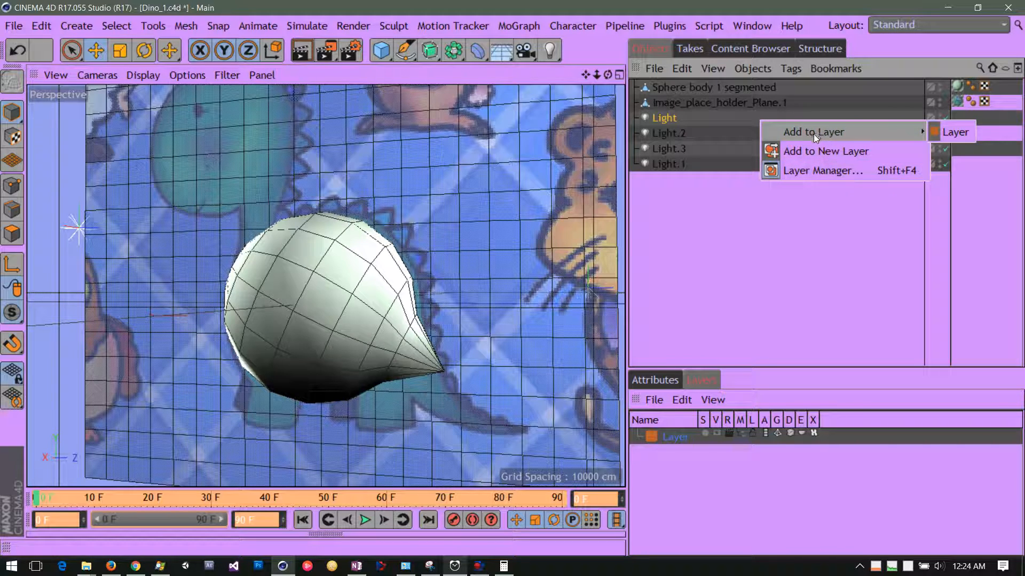
left_click(808, 155)
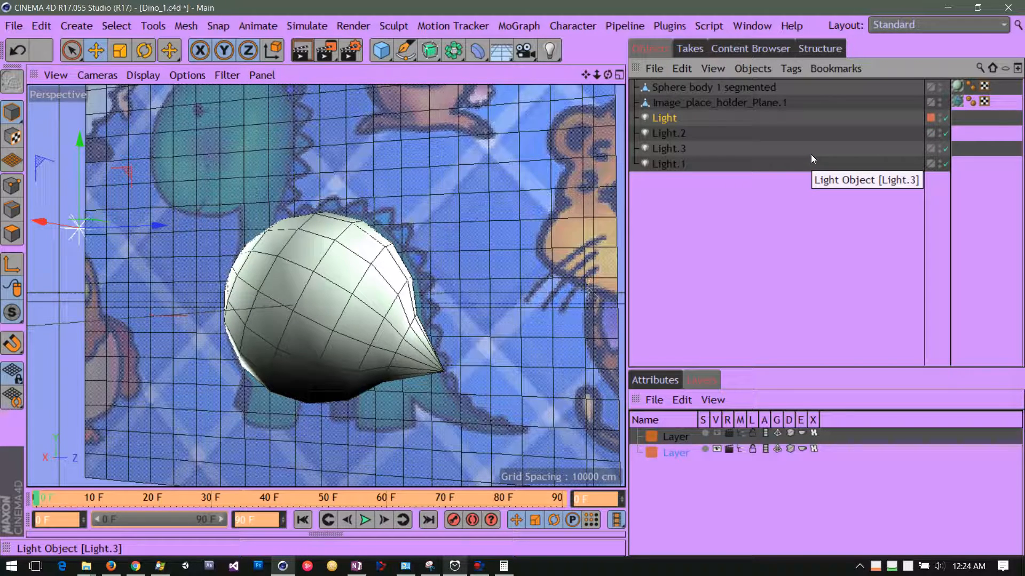
right_click(929, 119)
left_click(930, 120)
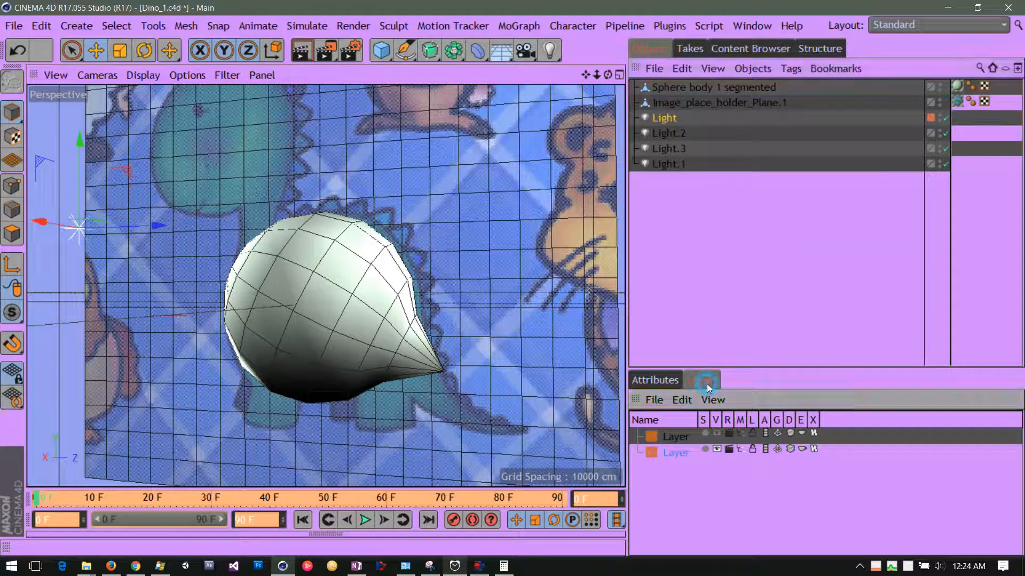
- Recolor the new layer red, with hue 360° and saturation 89%
double_click(648, 453)
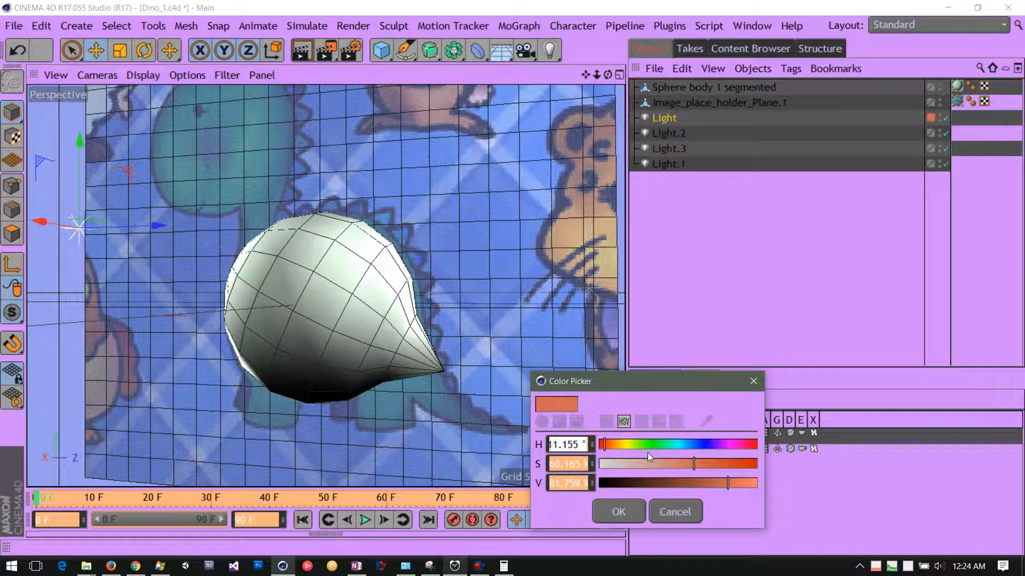
left_click(719, 445)
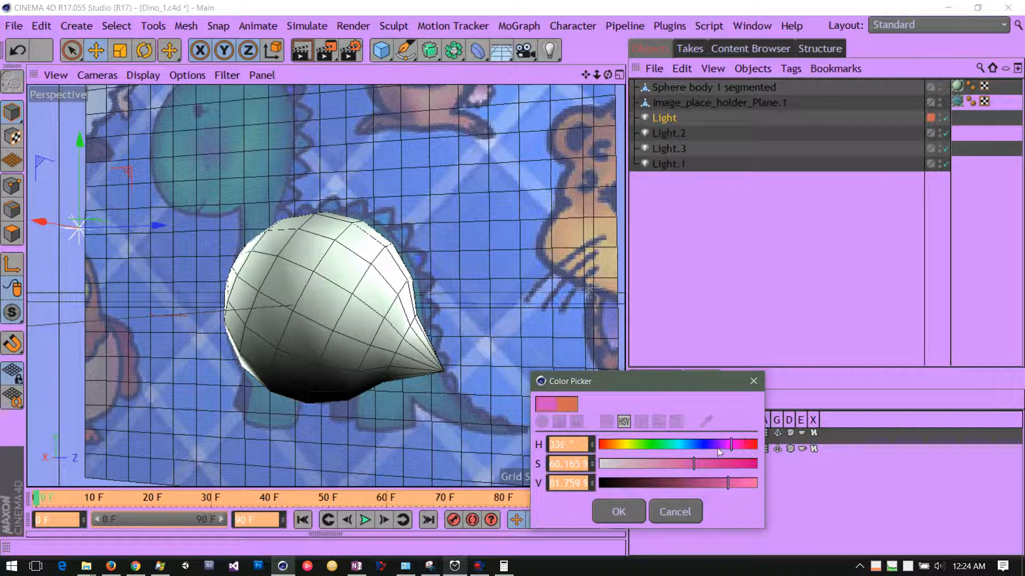
left_click(717, 447)
left_click_drag(716, 447, 761, 449)
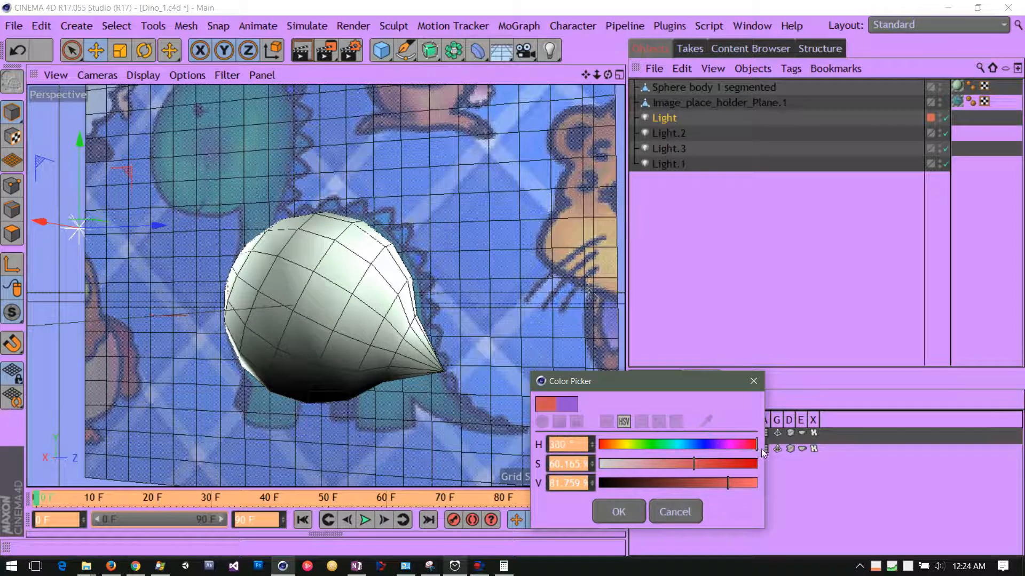
left_click_drag(698, 460, 739, 466)
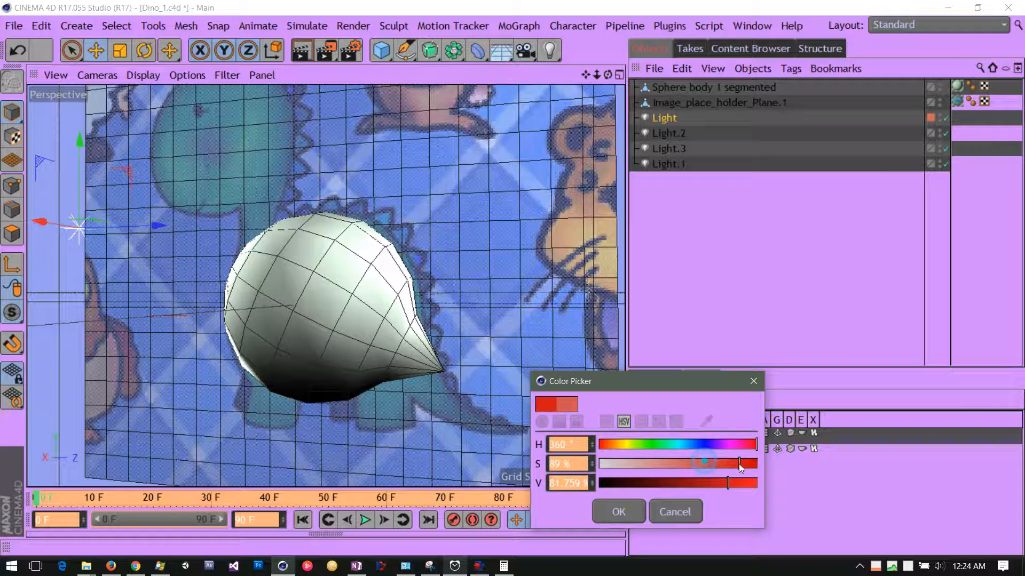
left_click(634, 513)
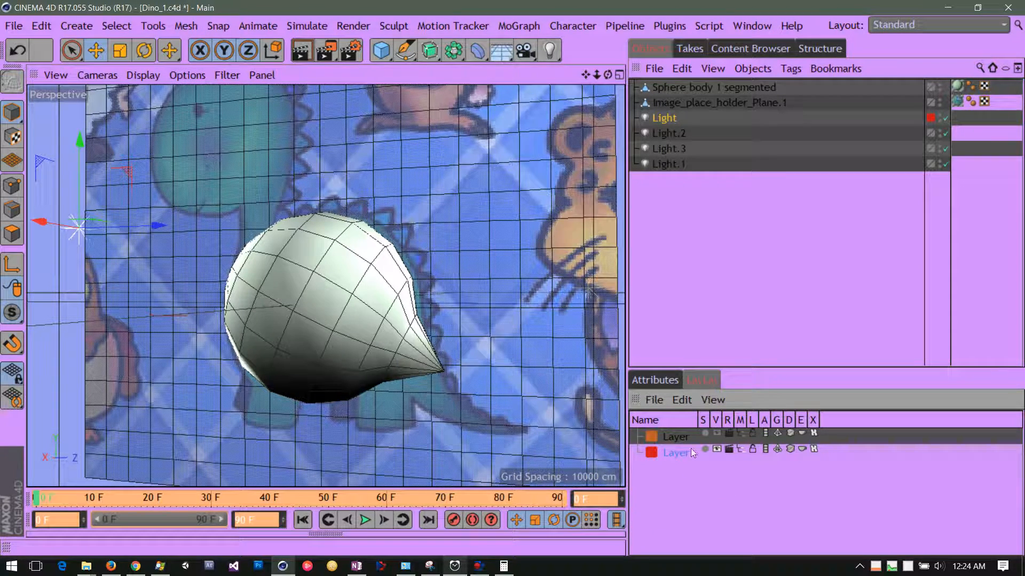
- Rename the red layer as lights
double_click(675, 453)
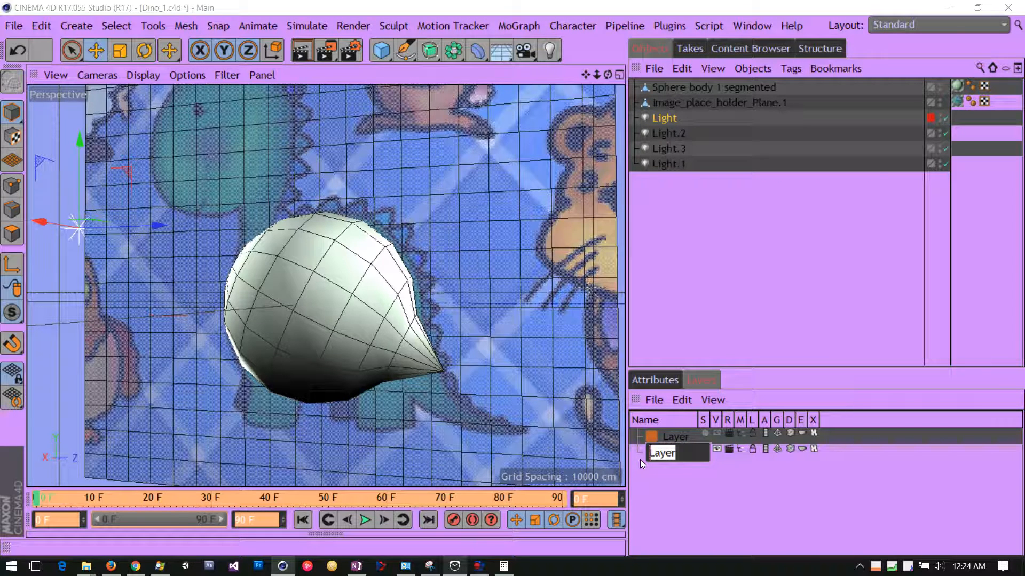
type("lights")
key("Return")
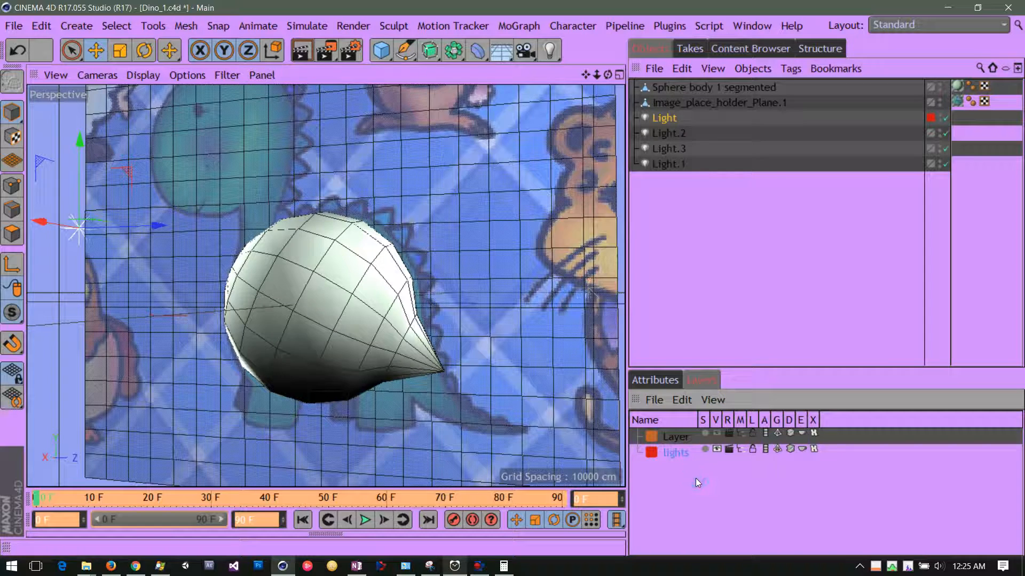
- Copy the lights layer assignment from Light to Light.2, Light.3 and Light.1 in the object list
left_click(712, 319)
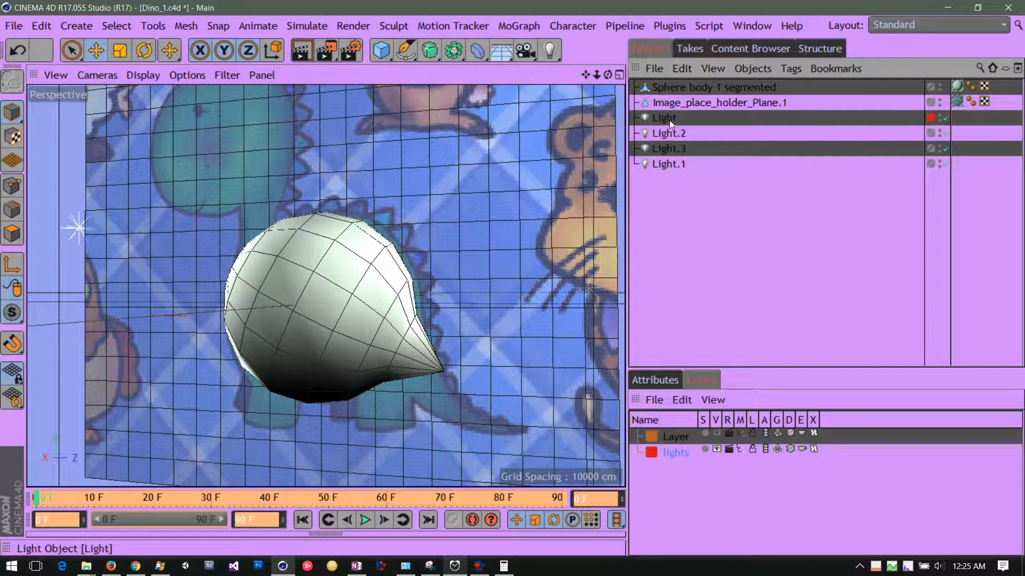
left_click(931, 118)
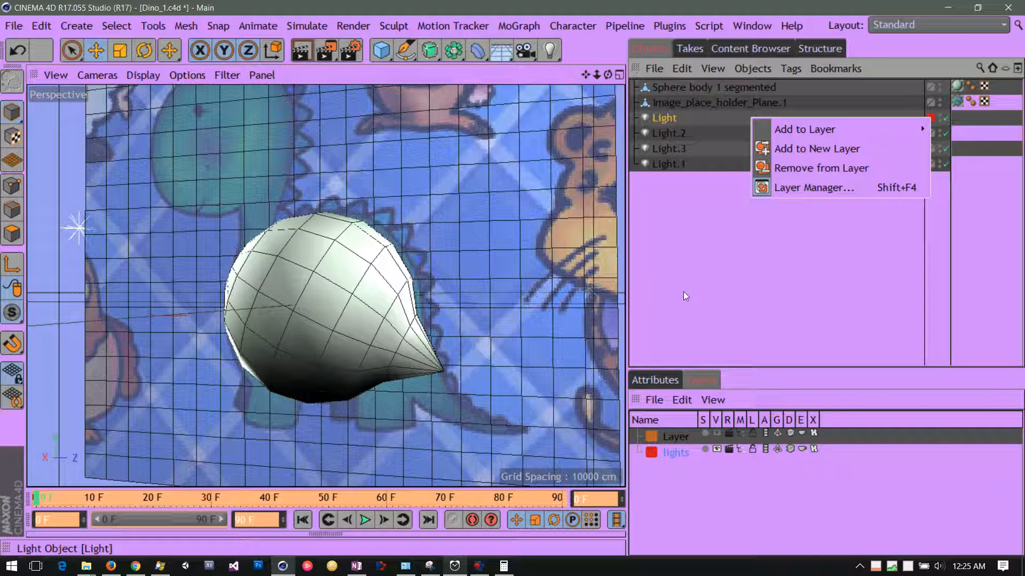
left_click(664, 119)
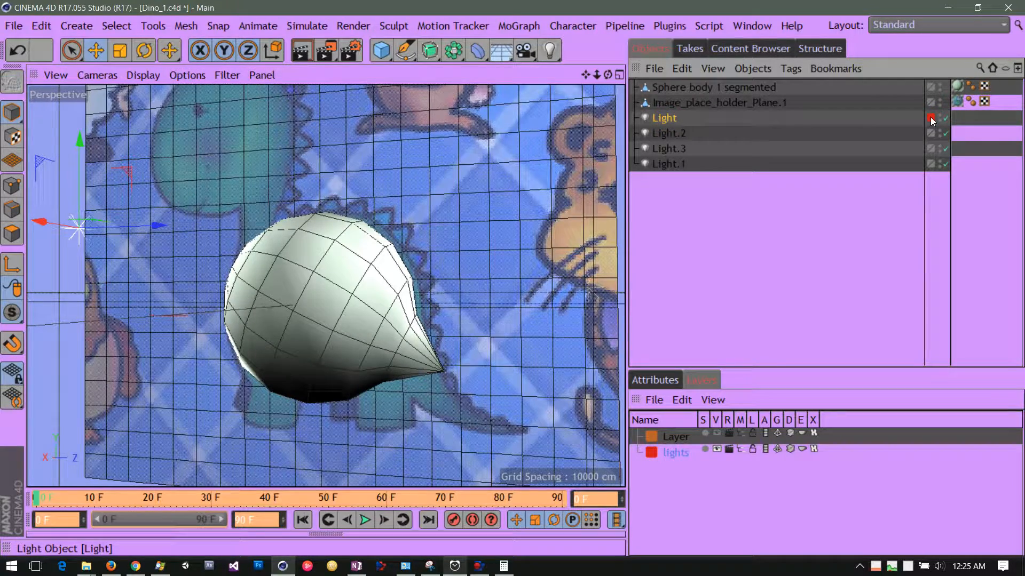
left_click_drag(930, 117, 933, 166)
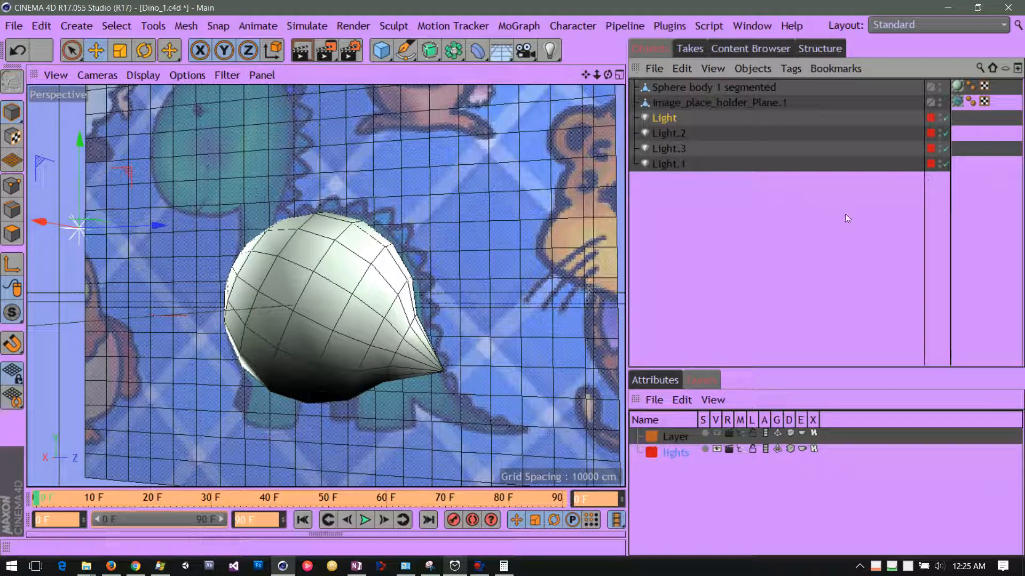
- Bring the layer list back into view and enlarge it upward over the empty part of the object list
left_click(649, 382)
left_click(697, 381)
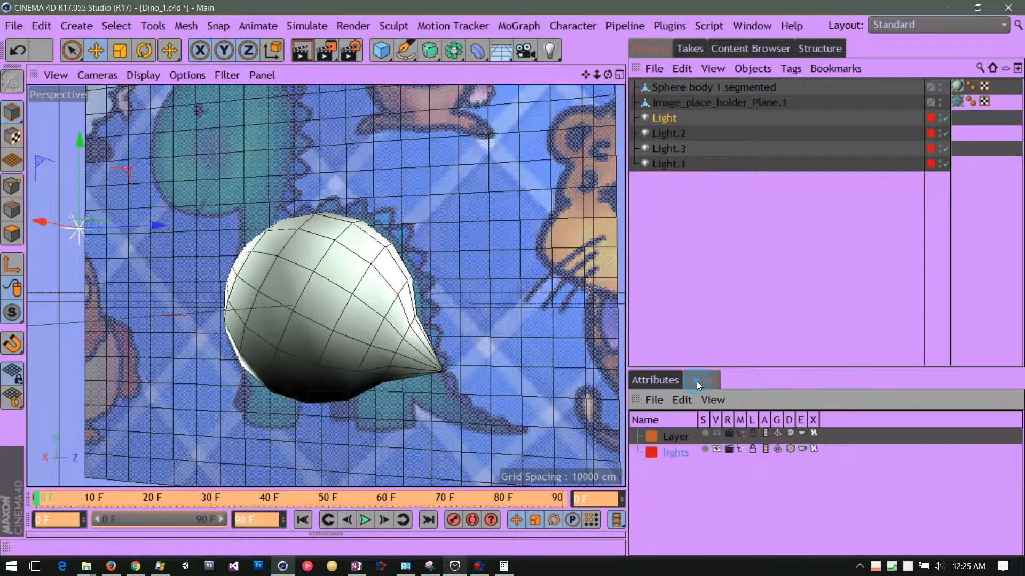
left_click_drag(758, 373, 758, 237)
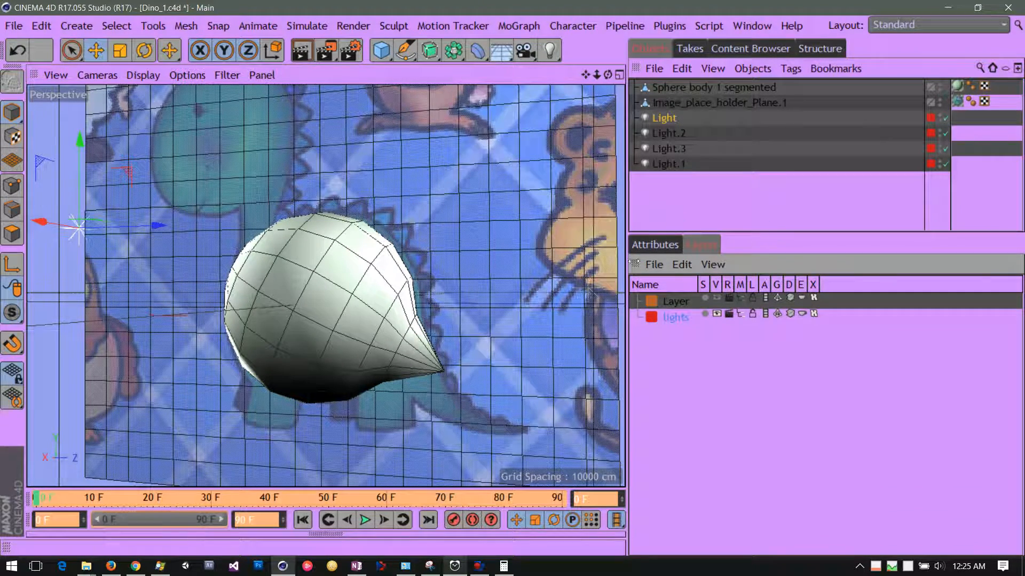
- Hide the lights layer in the viewport, and switch its objects off and back on in the object list
left_click(716, 314)
left_click(716, 315)
left_click(717, 315)
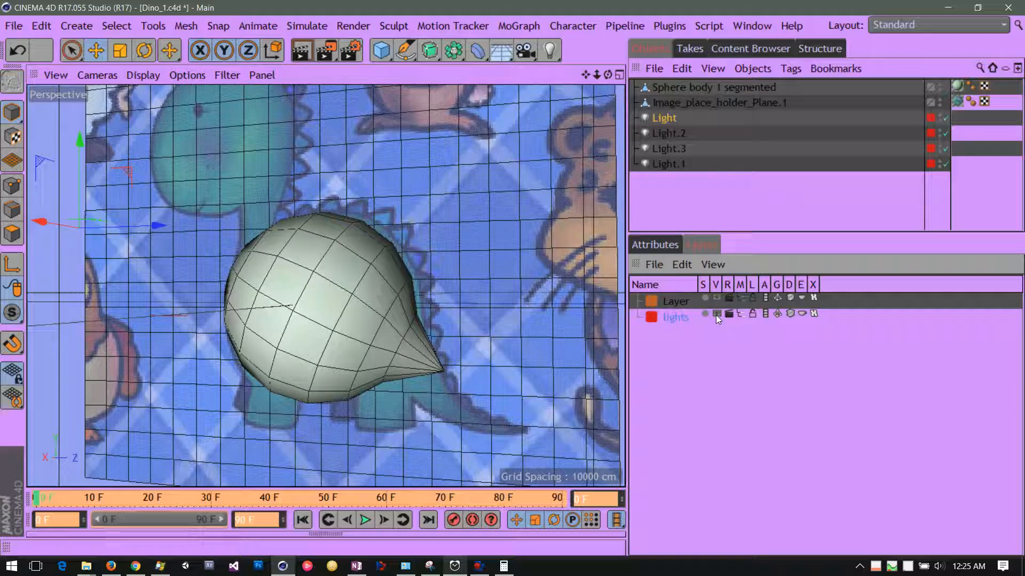
left_click(717, 314)
left_click(716, 314)
left_click(716, 314)
left_click(716, 315)
left_click(741, 315)
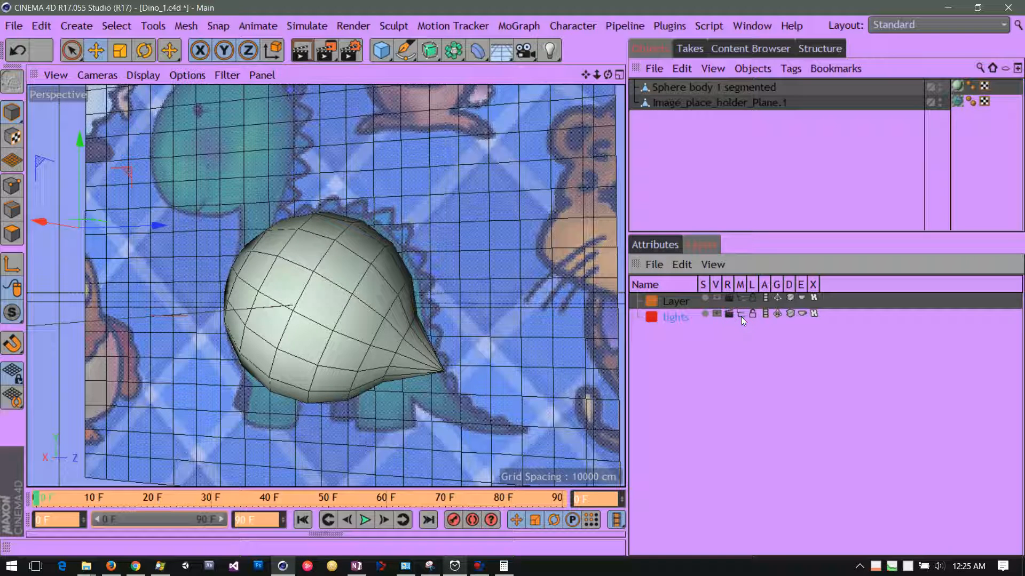
left_click(741, 316)
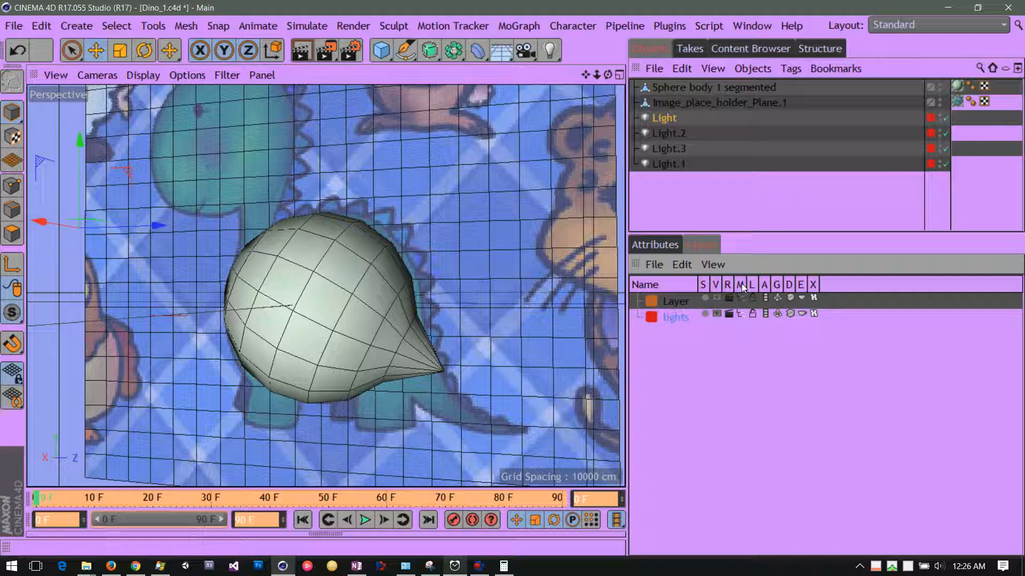
- Examine the layer manager's list of switches to see what each layer column controls, from Solo and View to XRef
left_click(714, 265)
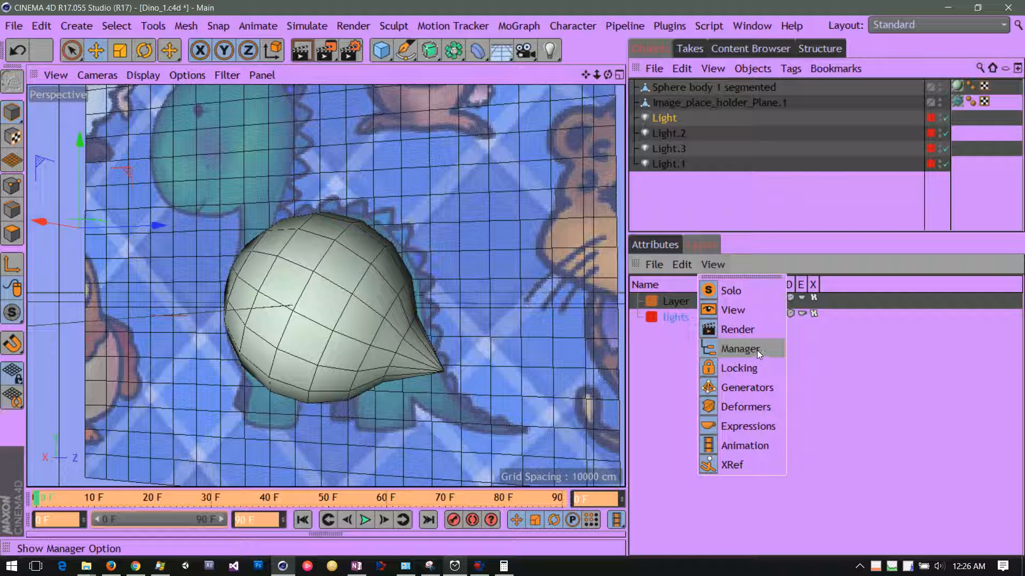
left_click(755, 268)
left_click(716, 268)
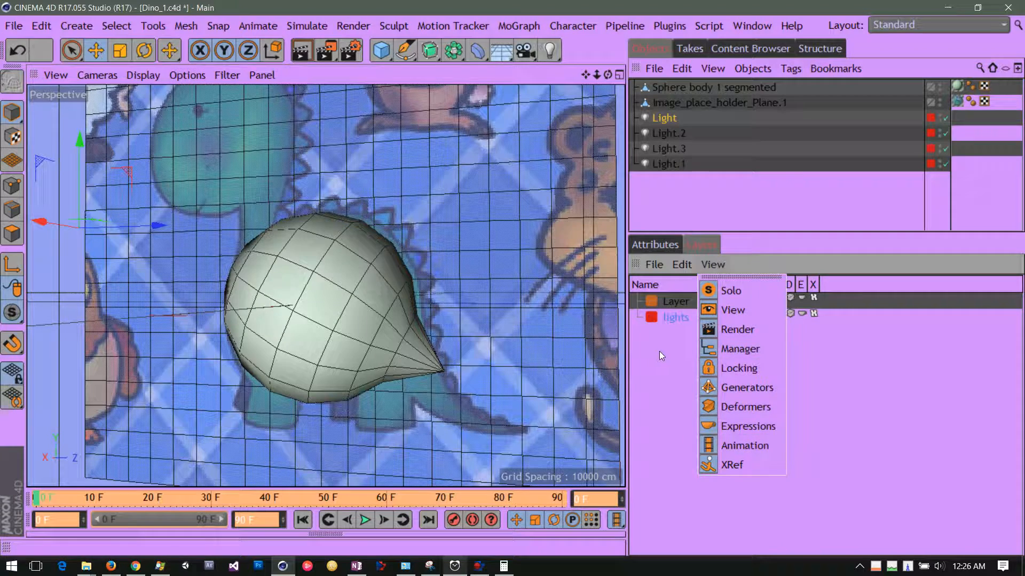
left_click(658, 351)
left_click(716, 266)
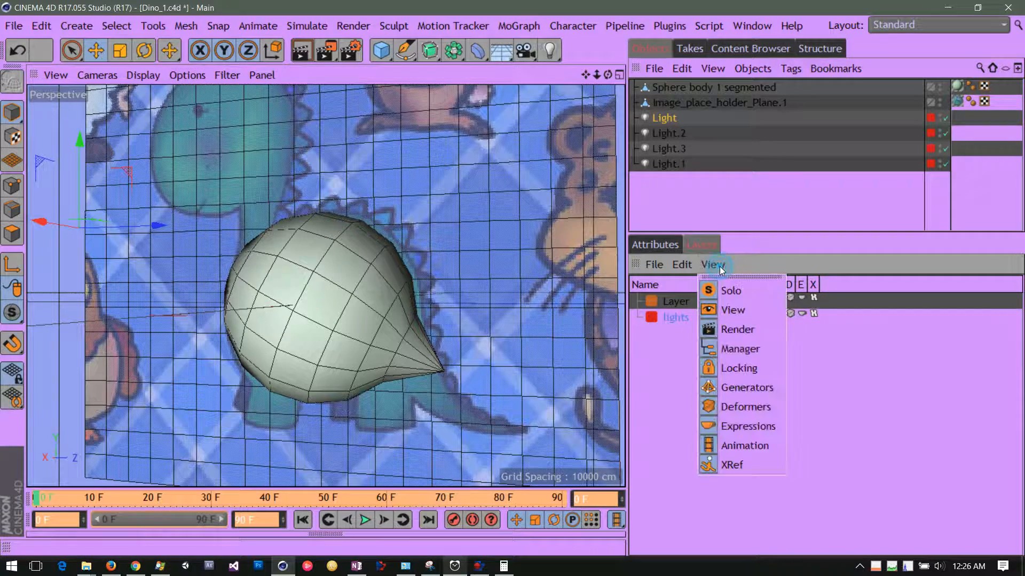
left_click(654, 353)
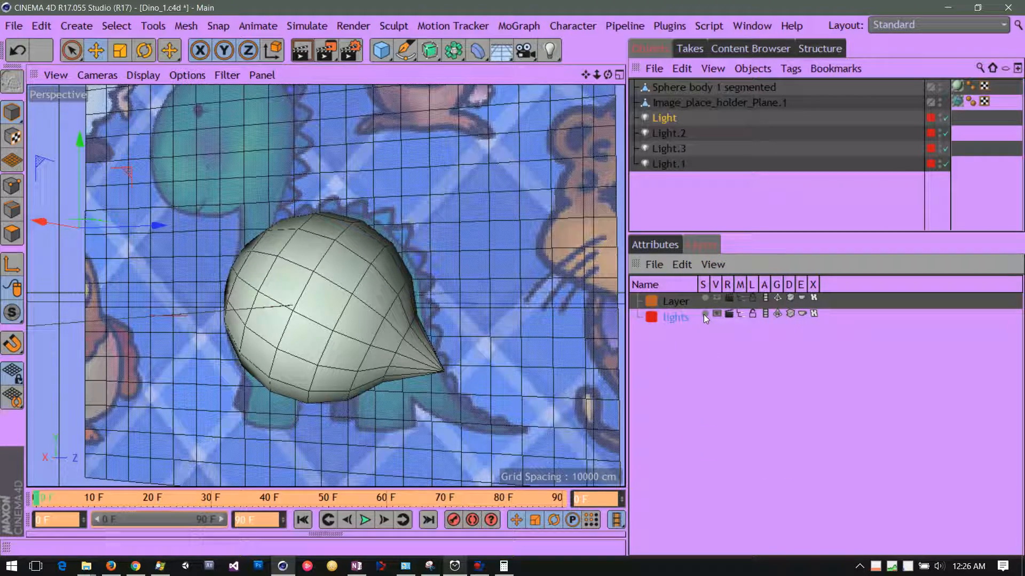
left_click(716, 265)
left_click(661, 364)
left_click(714, 264)
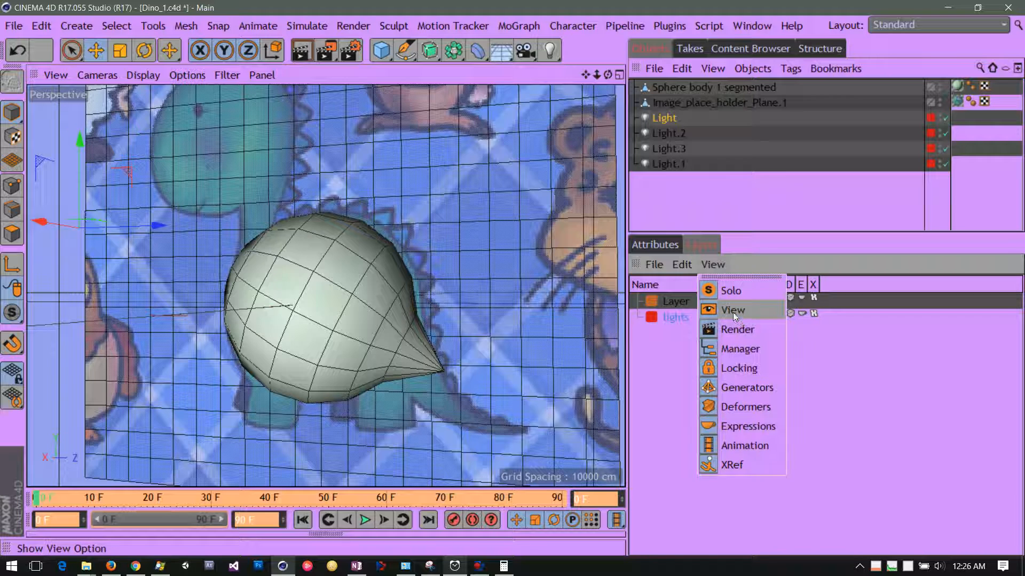
left_click(674, 360)
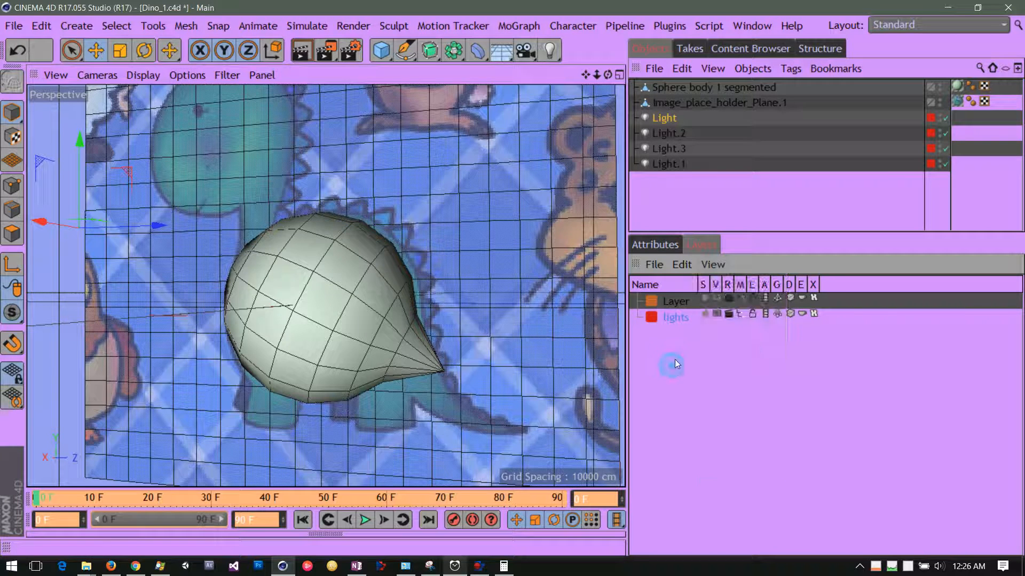
- Render the perspective view to check the dinosaur body's lighting with the lights layer hidden in the viewport
left_click(729, 315)
left_click(302, 52)
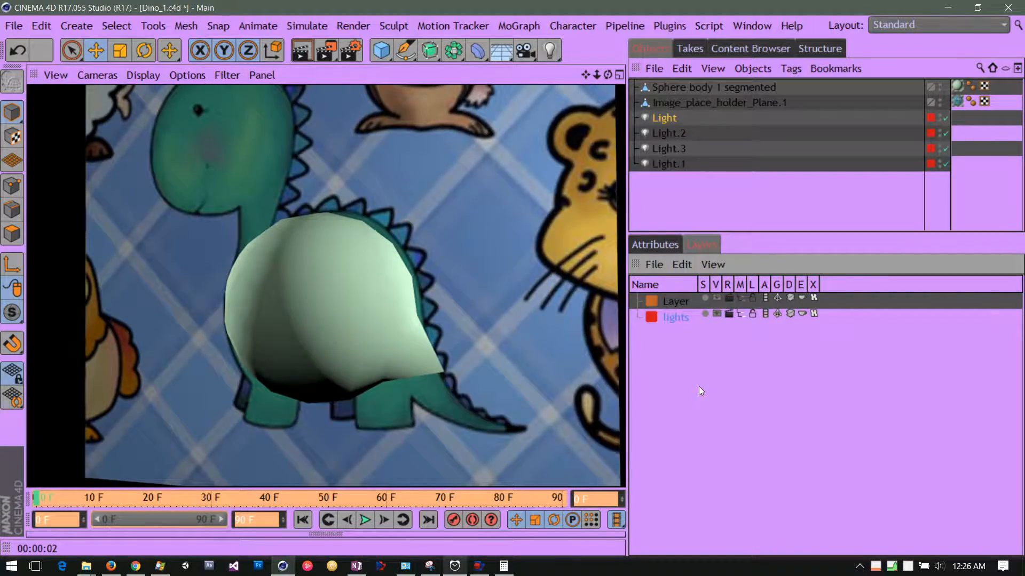
left_click(698, 385)
left_click(739, 316)
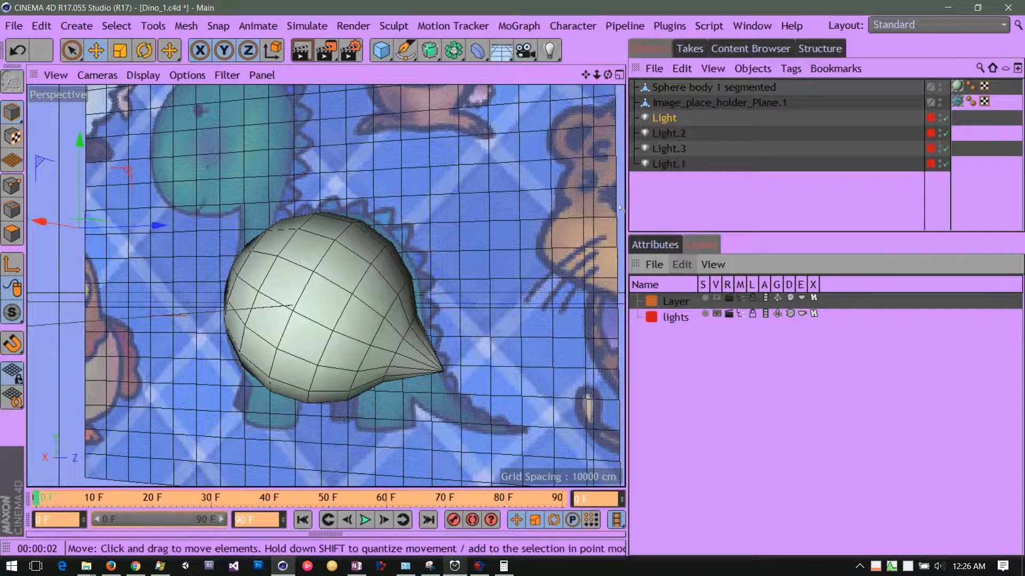
- Render the dinosaur body again from a more frontal angle, and return to an oblique view of the model
mouse_move(620, 89)
left_mouse_down()
mouse_move(680, 89)
mouse_move(627, 73)
mouse_move(718, 94)
mouse_move(662, 96)
mouse_move(619, 78)
left_mouse_up()
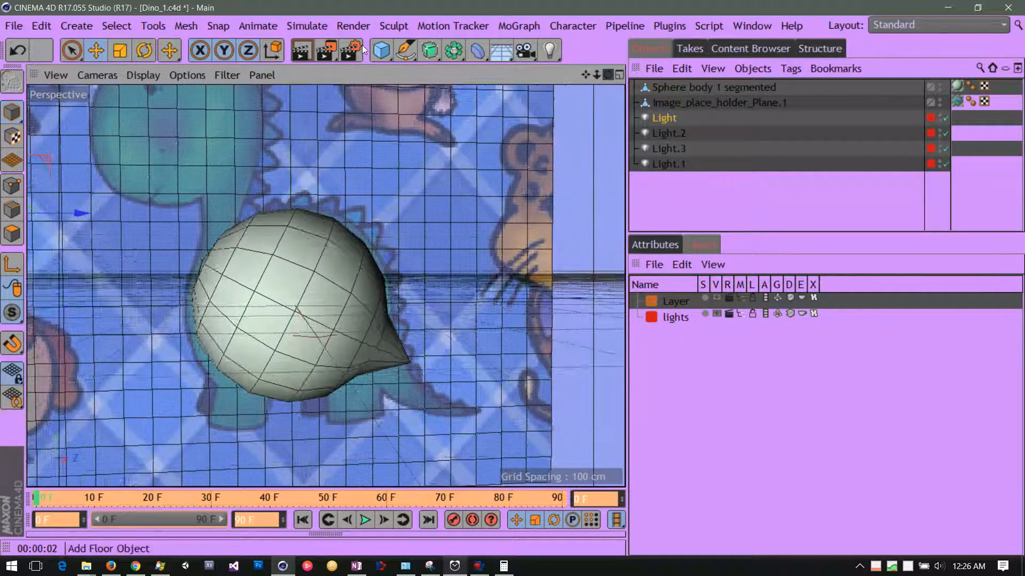
left_click(307, 56)
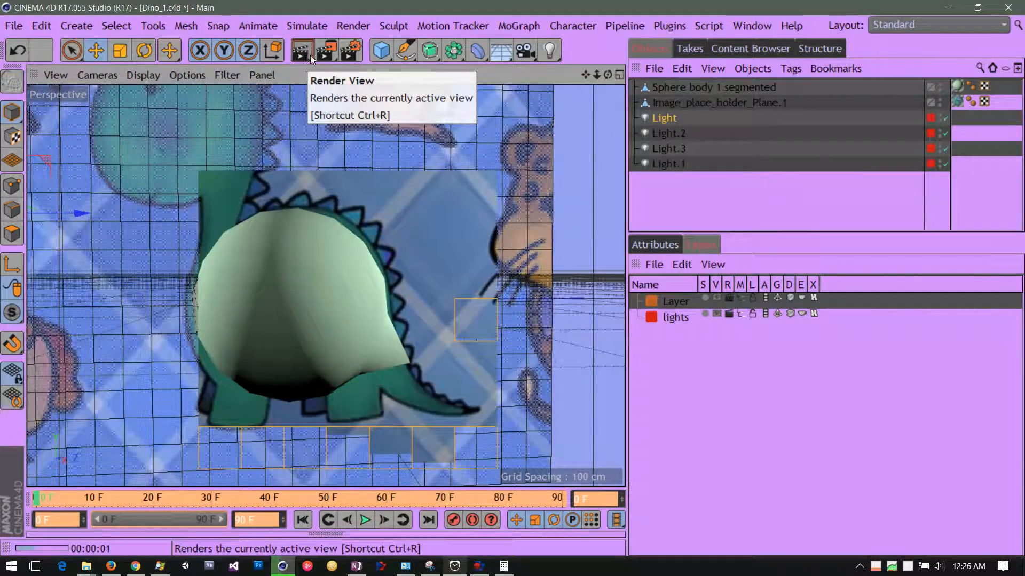
left_click_drag(608, 73, 574, 88)
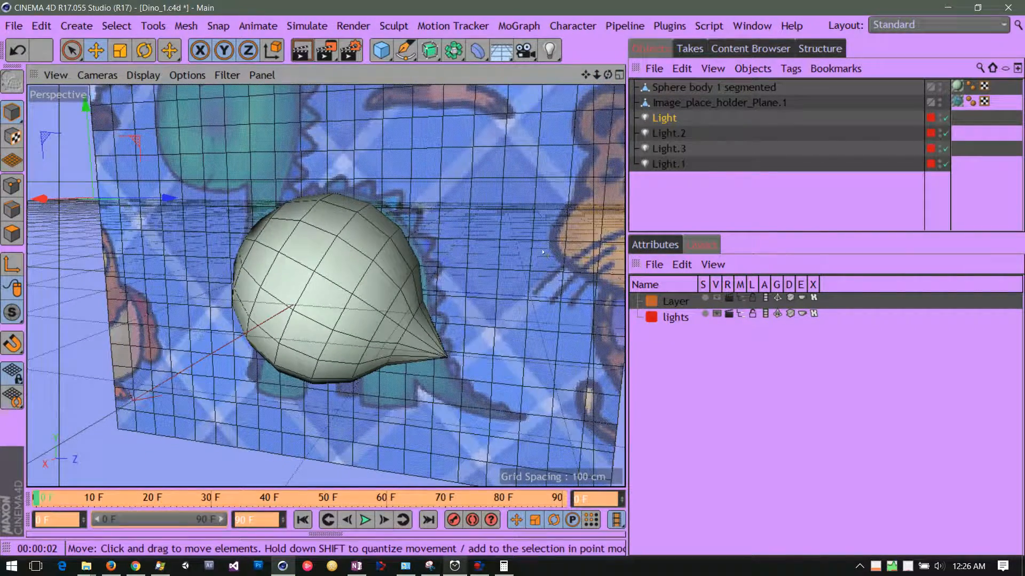